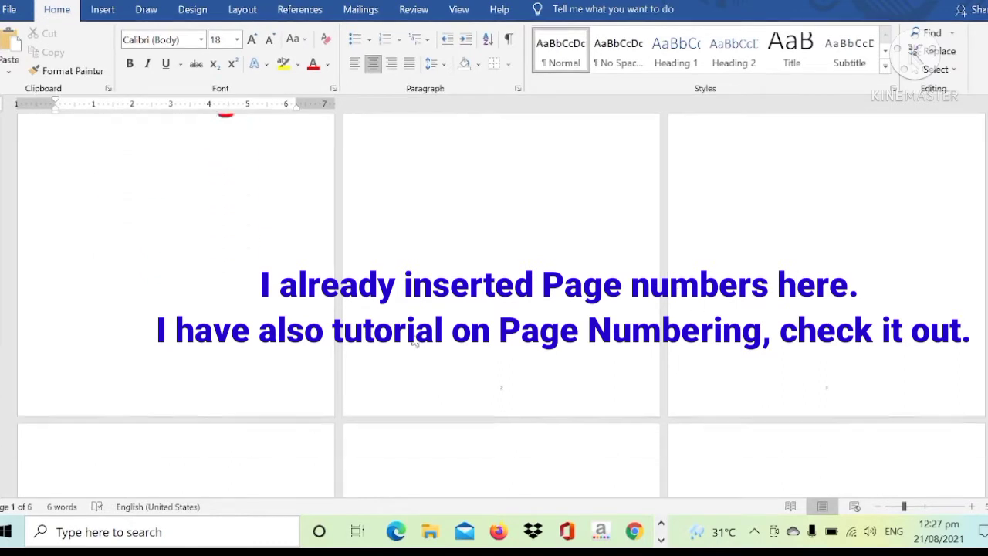
- Apply the Heading 1 style to both the "Heading 1" title above the chart and the "Heading 2" title above the table
scroll(175, 391, down, 1)
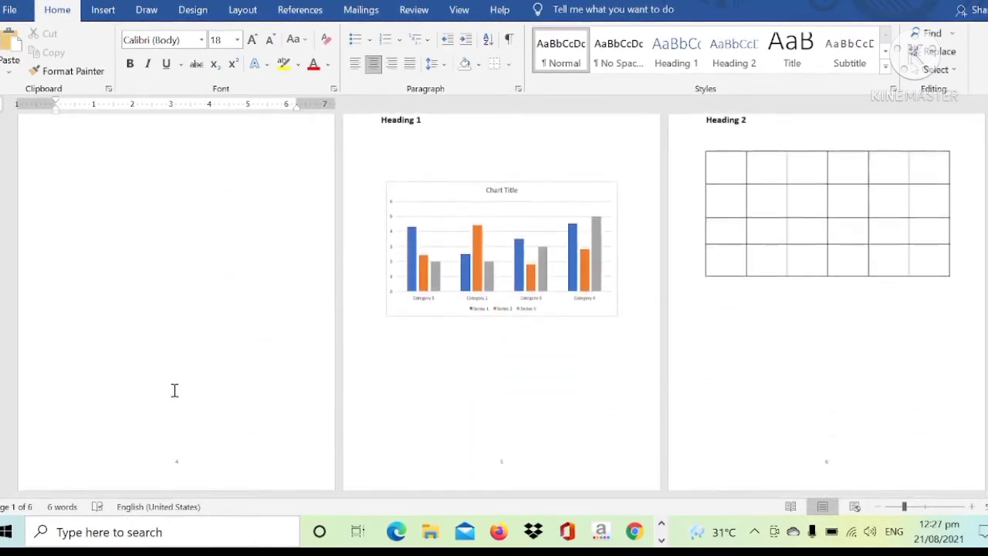
scroll(240, 304, up, 2)
scroll(309, 297, up, 1)
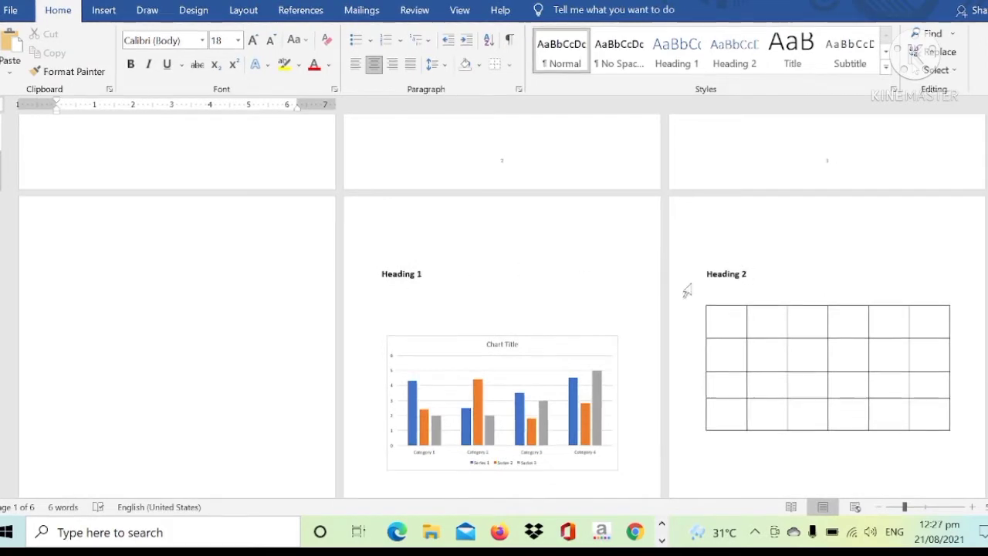
scroll(324, 322, up, 3)
scroll(328, 325, up, 3)
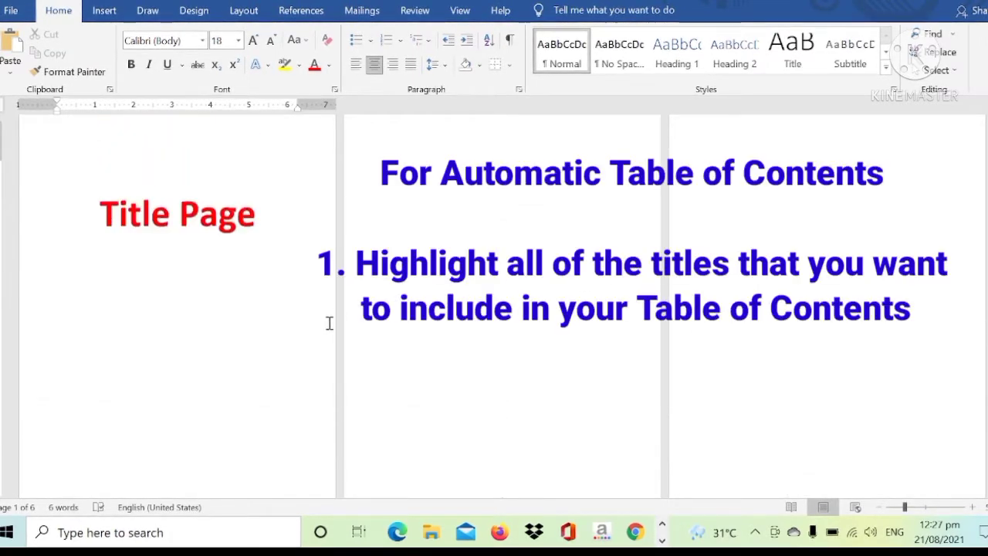
scroll(333, 325, down, 2)
scroll(392, 407, down, 1)
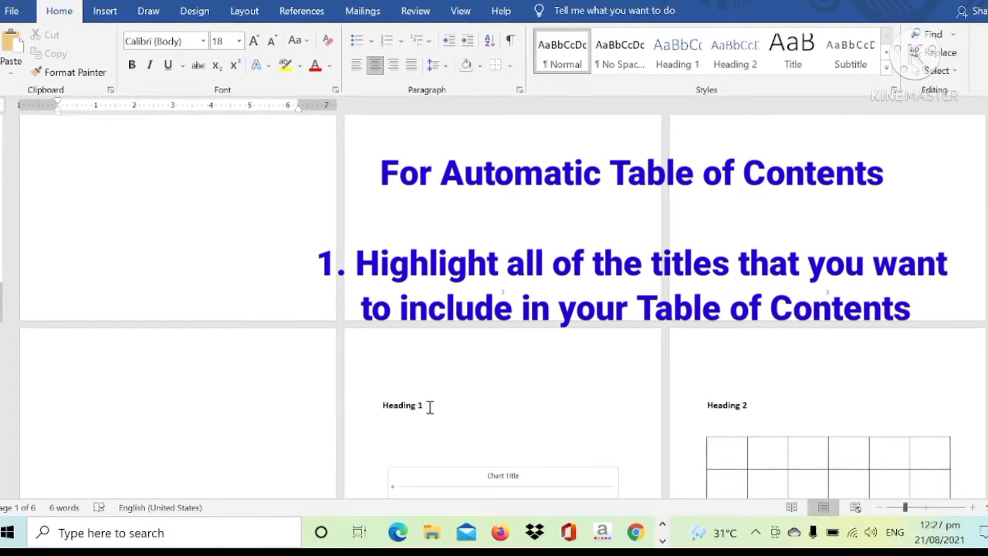
drag(430, 406, 379, 408)
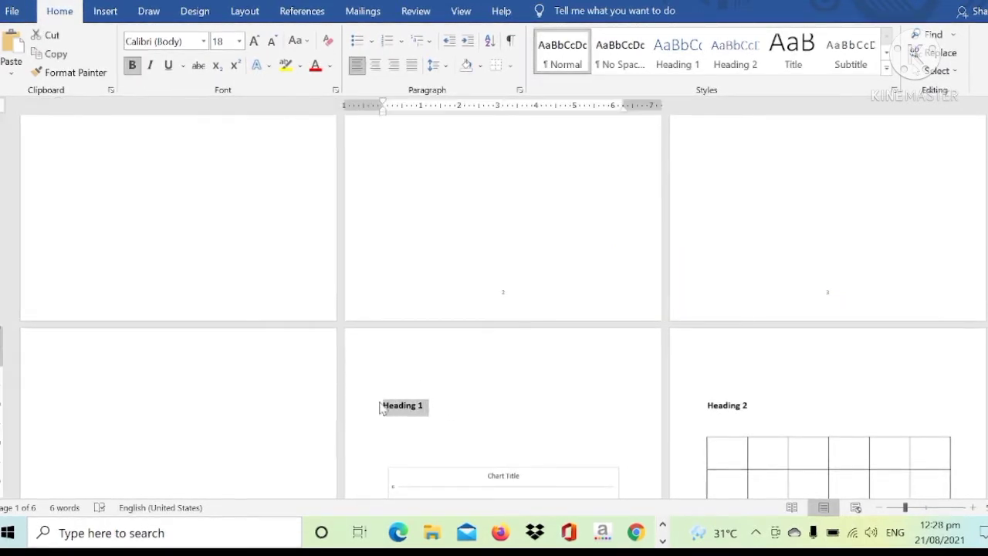
drag(748, 405, 706, 405)
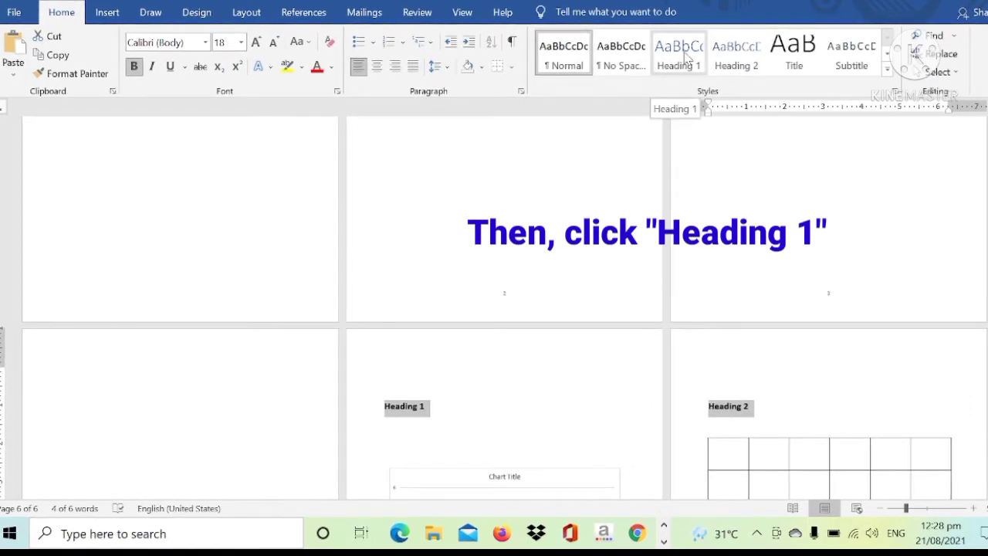
click(686, 59)
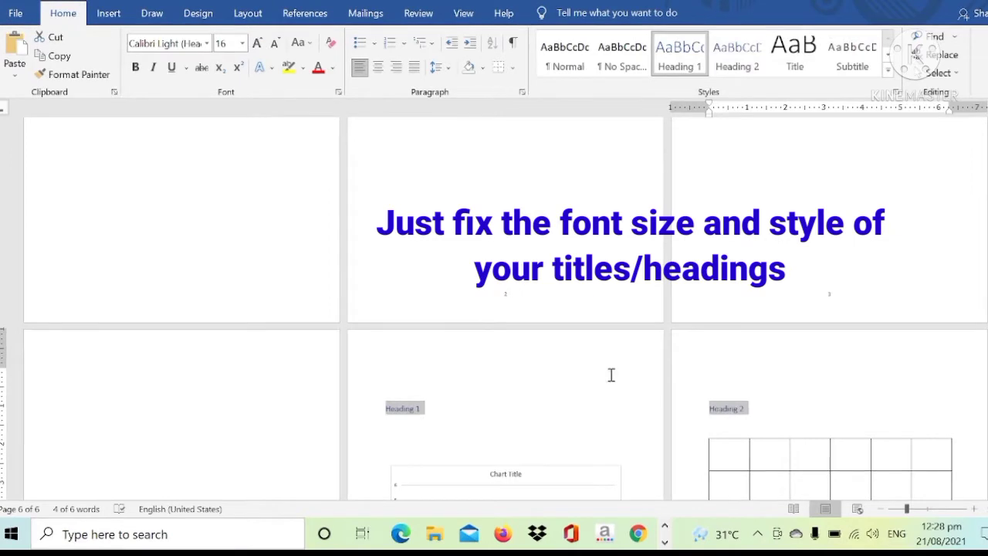
- Format both selected titles in bold black Times New Roman
click(208, 44)
click(211, 144)
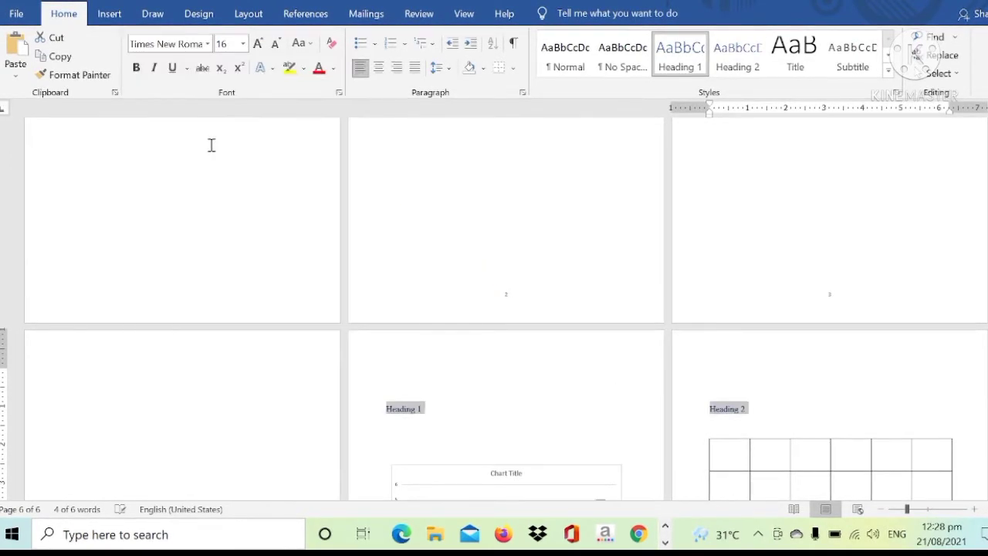
click(334, 68)
click(323, 89)
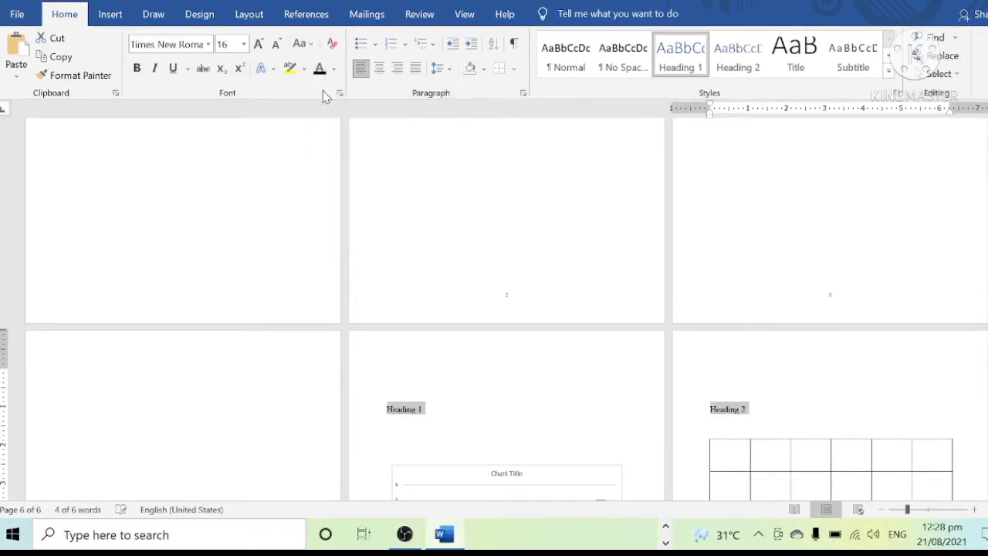
click(136, 70)
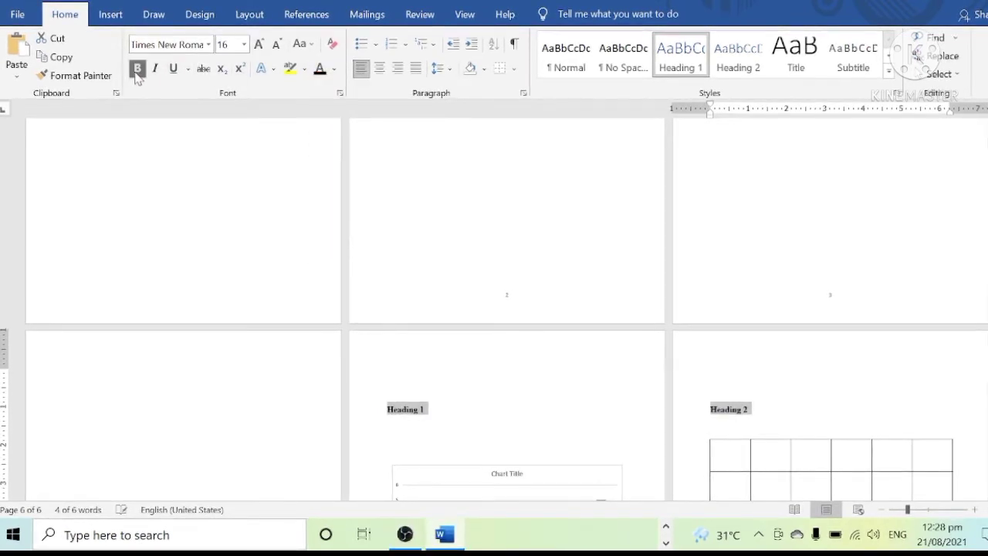
click(745, 422)
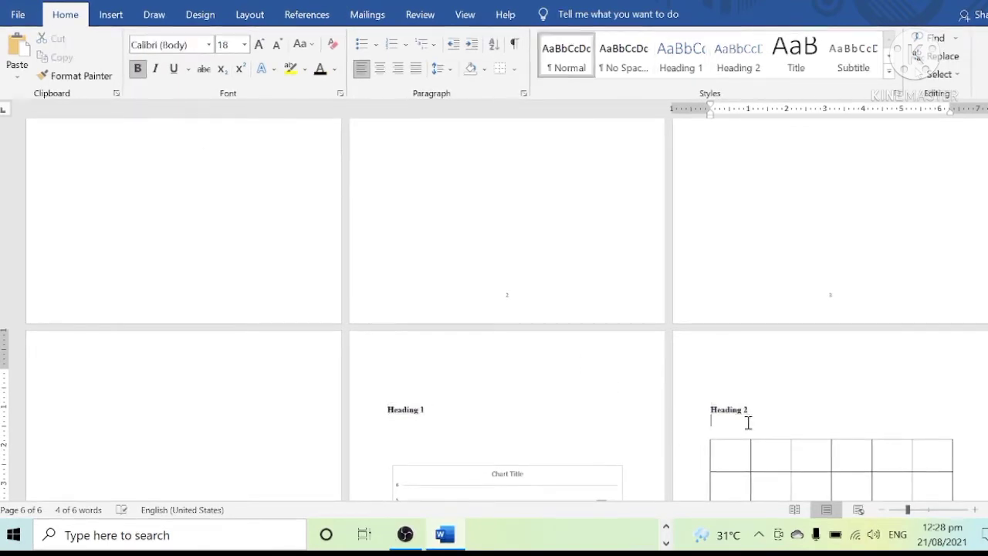
- Insert the built-in Automatic Table 1 table of contents on the blank second page
scroll(588, 352, up, 5)
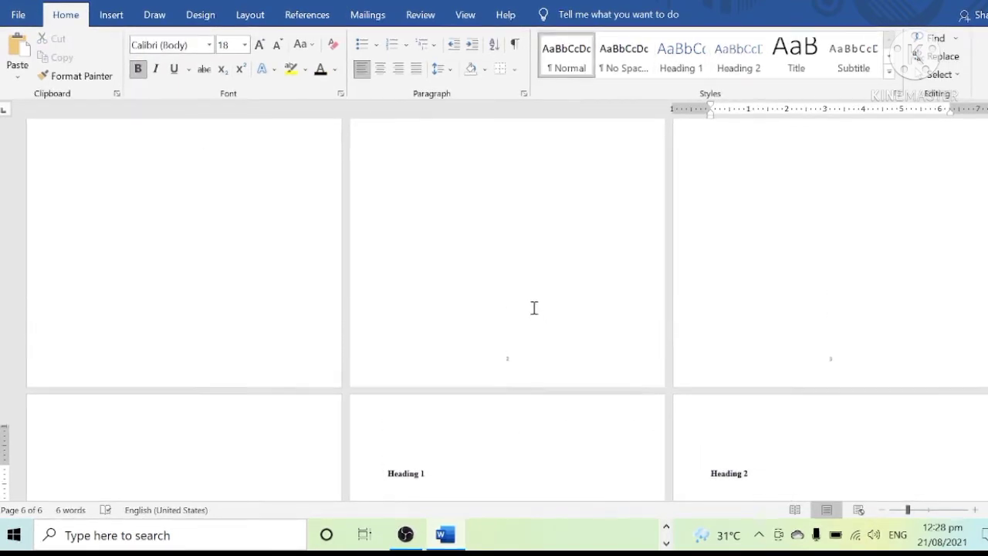
click(411, 235)
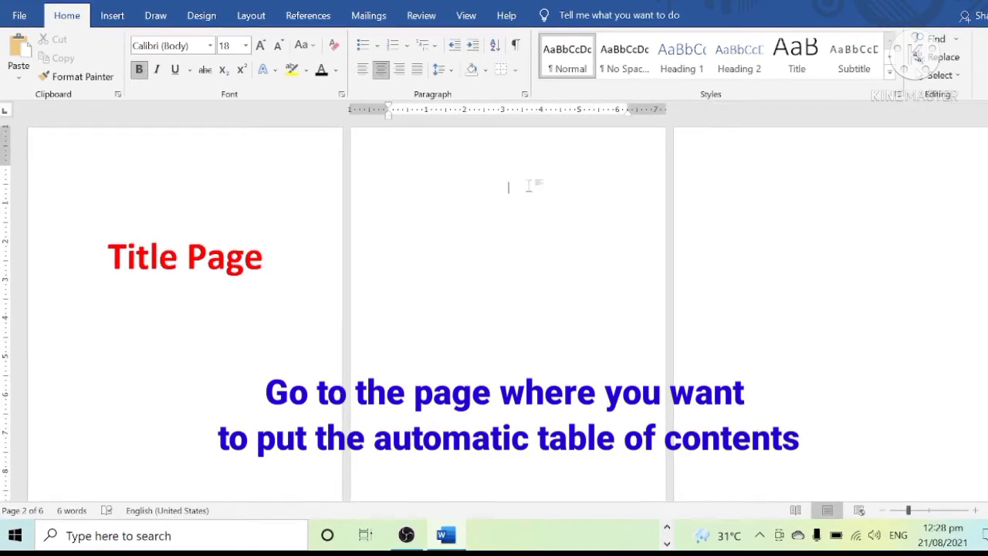
click(112, 17)
click(308, 16)
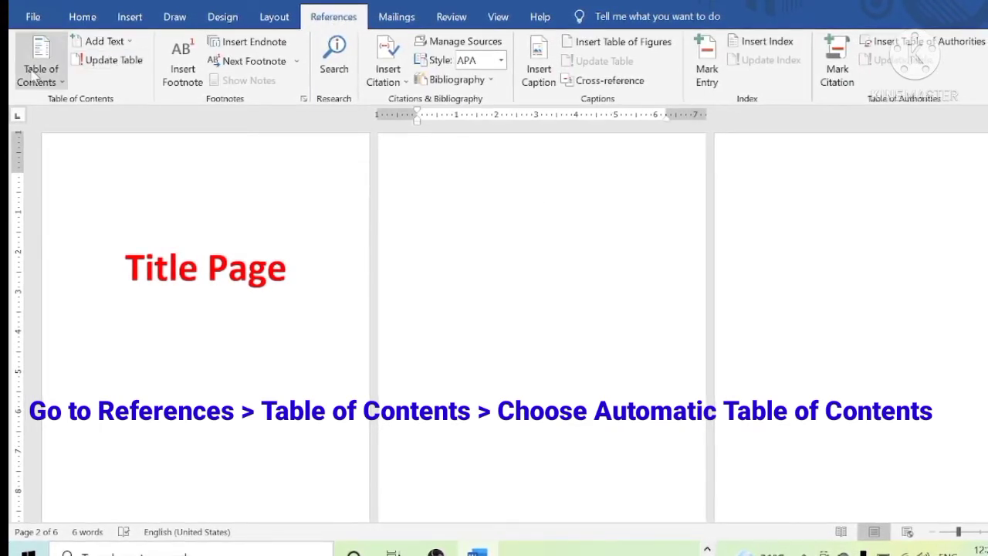
click(52, 62)
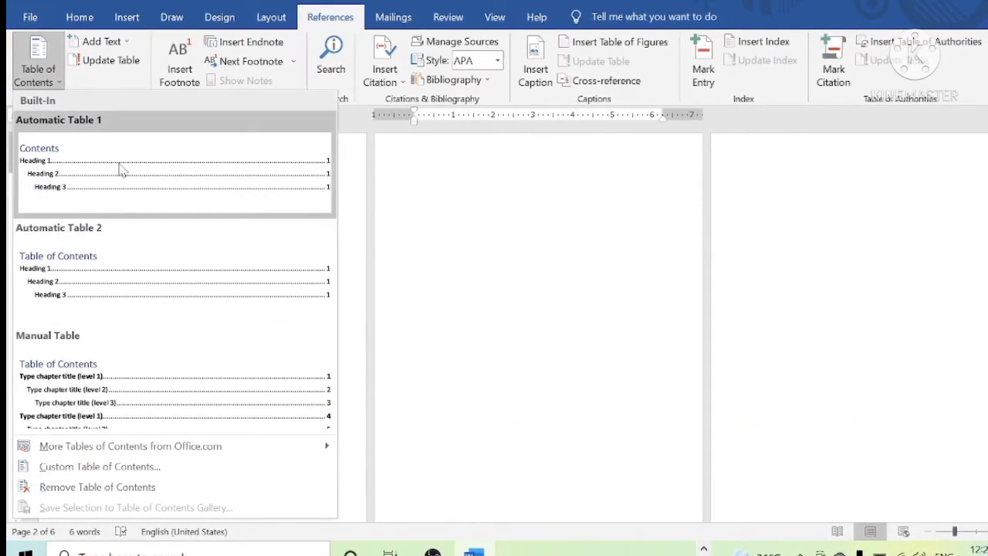
click(135, 184)
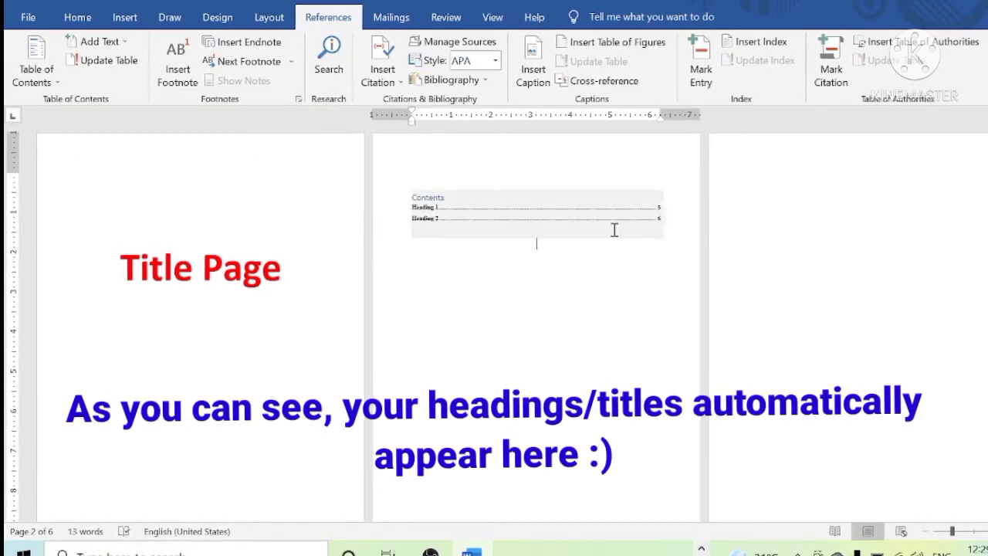
- Center the table of contents title, reword it to "Table of Contents" and add an empty line below it
scroll(610, 231, up, 4)
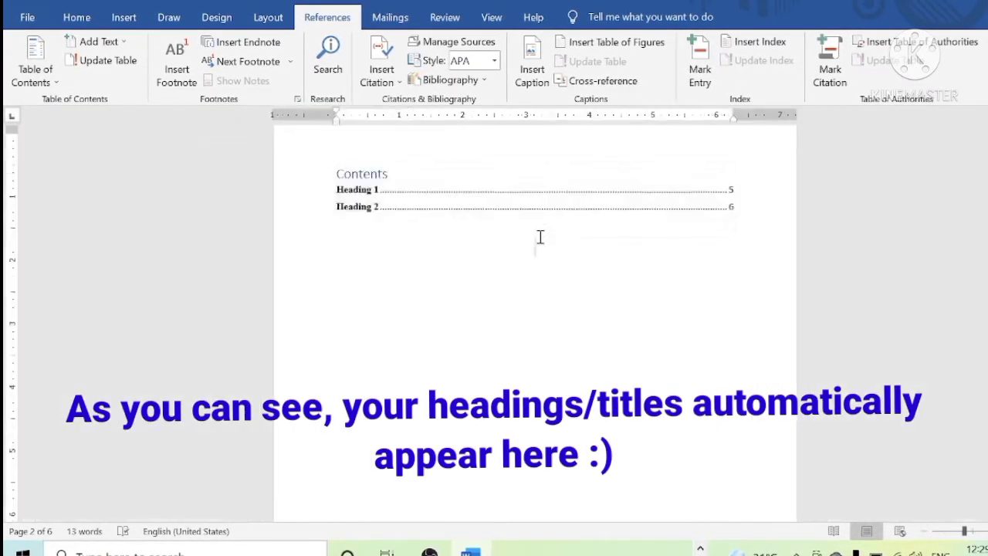
key(Return)
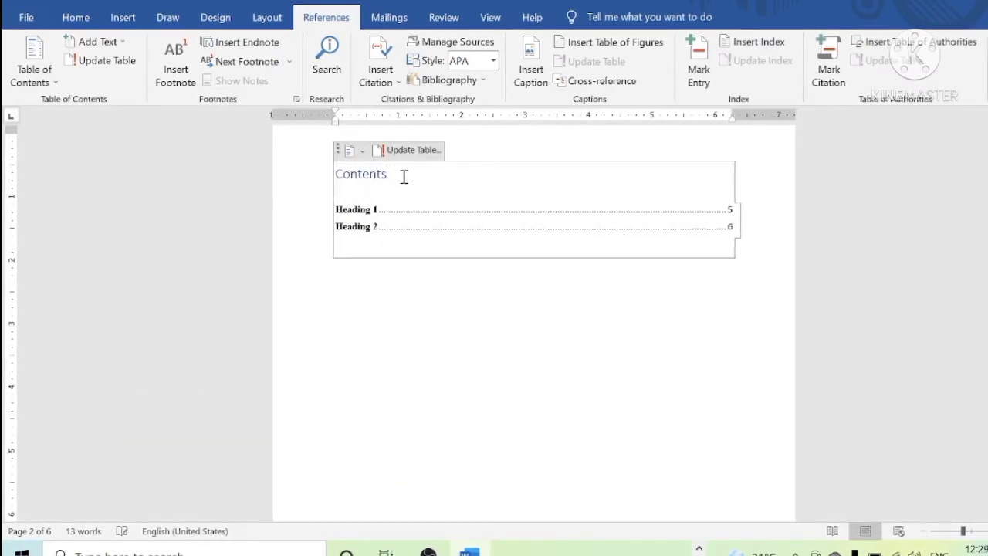
key(ctrl+e)
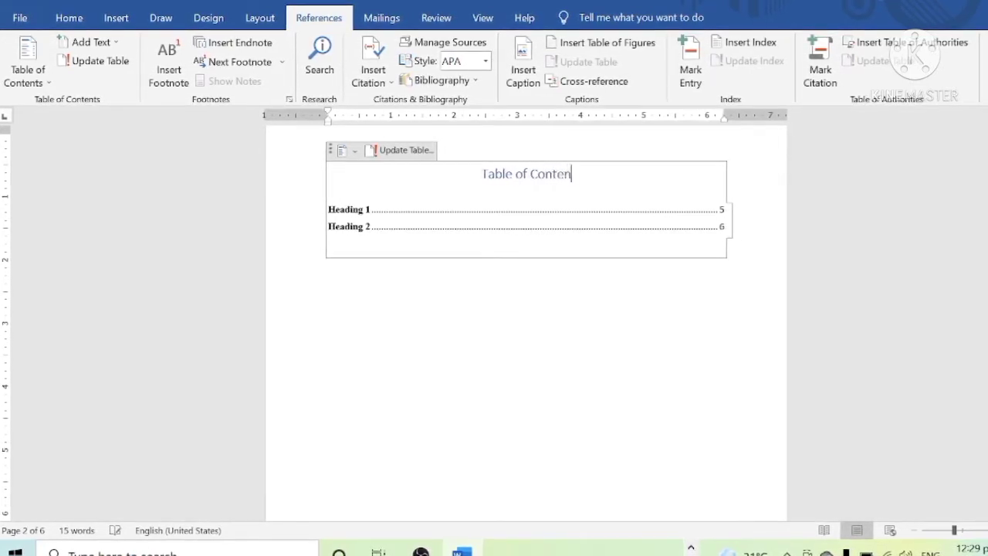
key(BackSpace)
text(s)
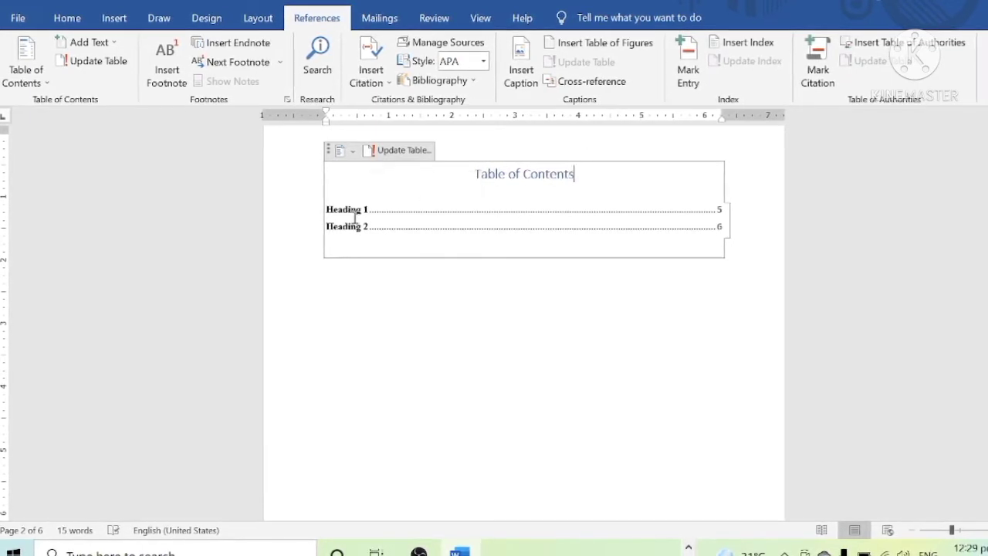
- Remove the empty lines above the "Heading 1" title on the chart page
scroll(379, 258, down, 5)
scroll(381, 258, up, 5)
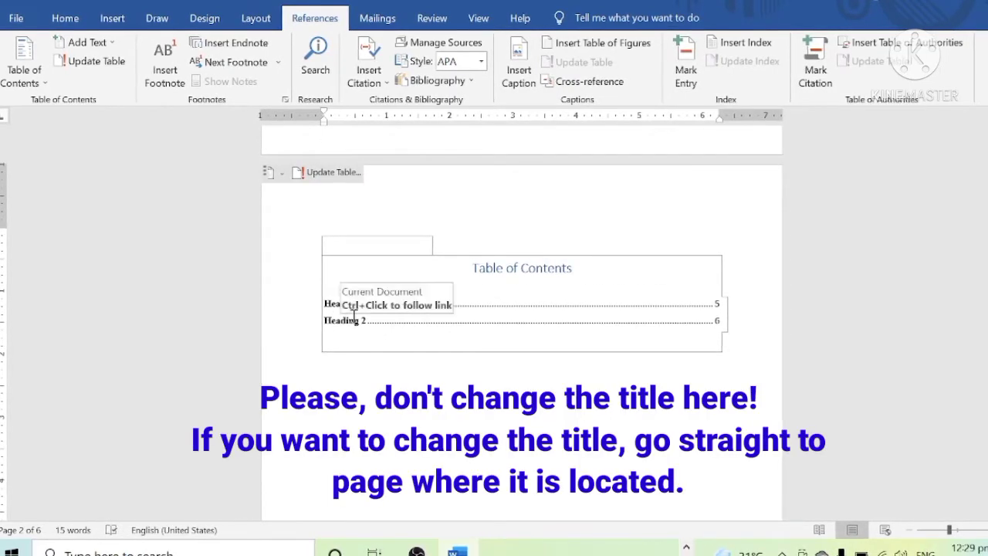
scroll(356, 319, down, 3)
scroll(359, 308, up, 2)
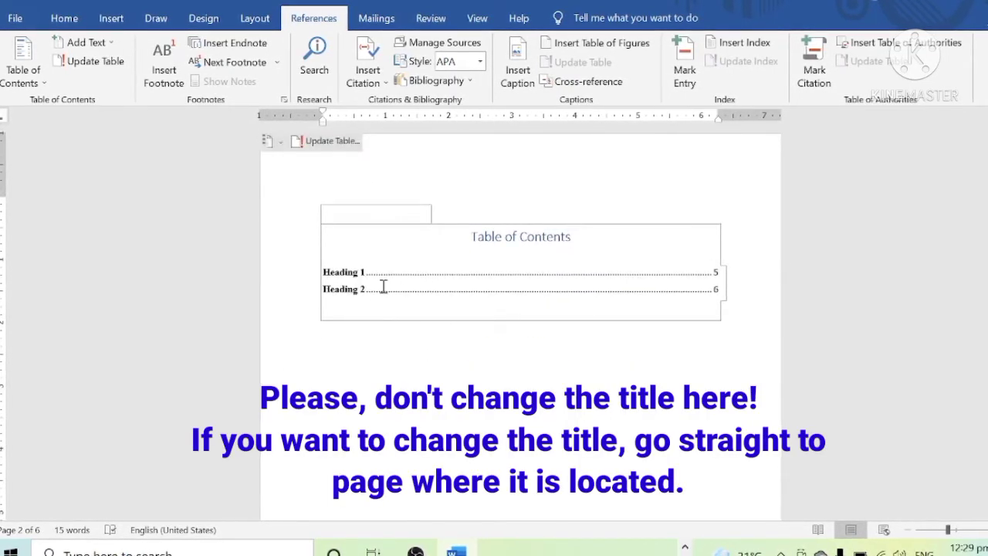
scroll(376, 311, down, 10)
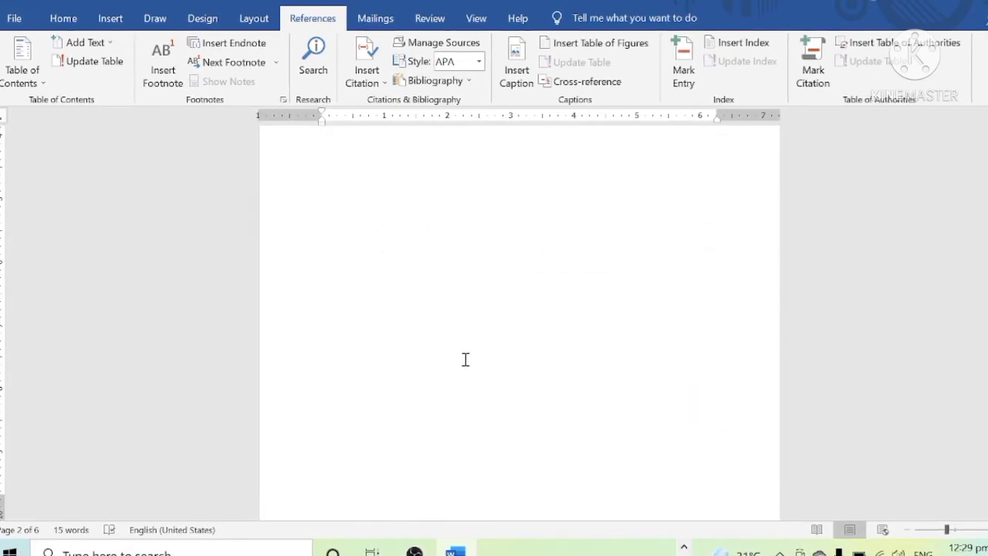
scroll(463, 381, down, 15)
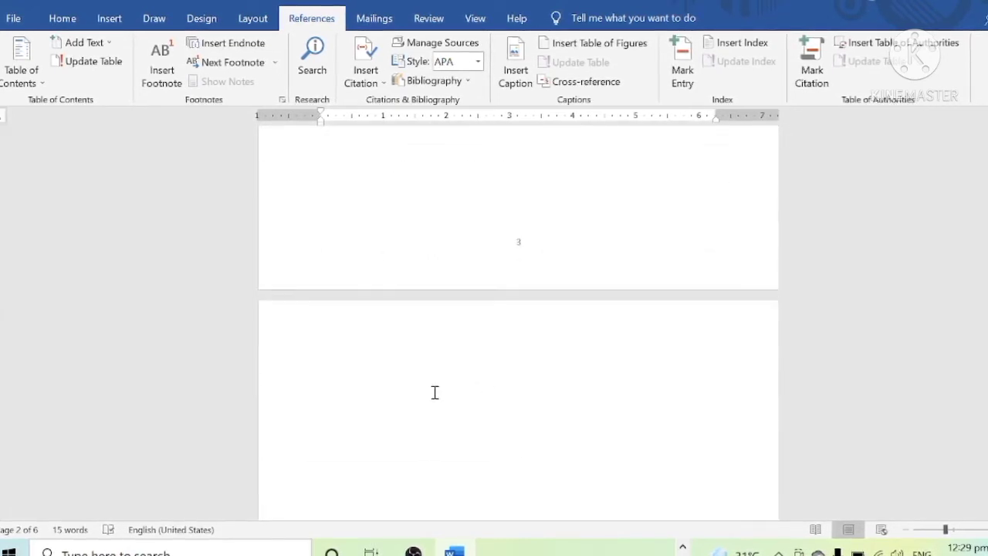
scroll(415, 380, down, 1)
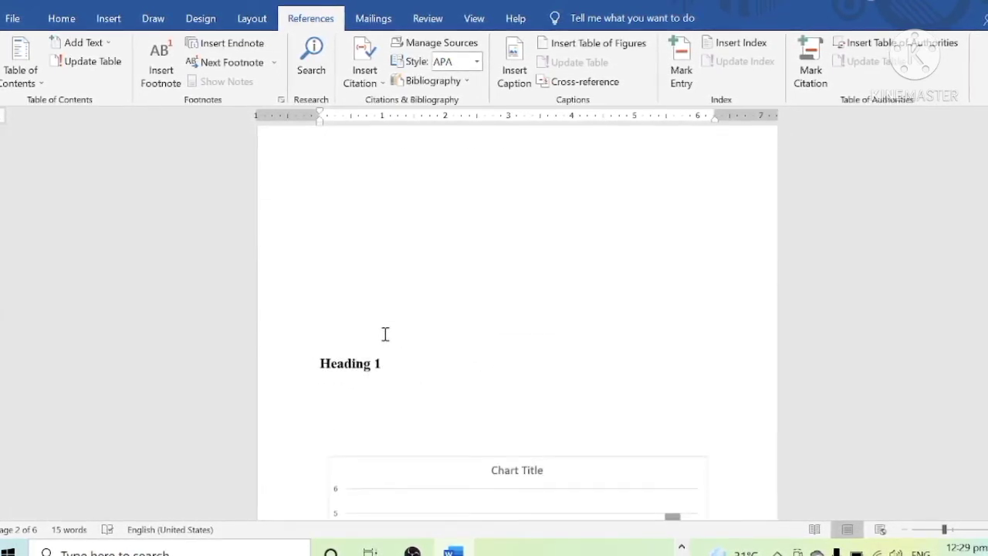
click(376, 331)
key(BackSpace)
key(BackSpace)
key(BackSpace)
key(BackSpace)
key(BackSpace)
key(BackSpace)
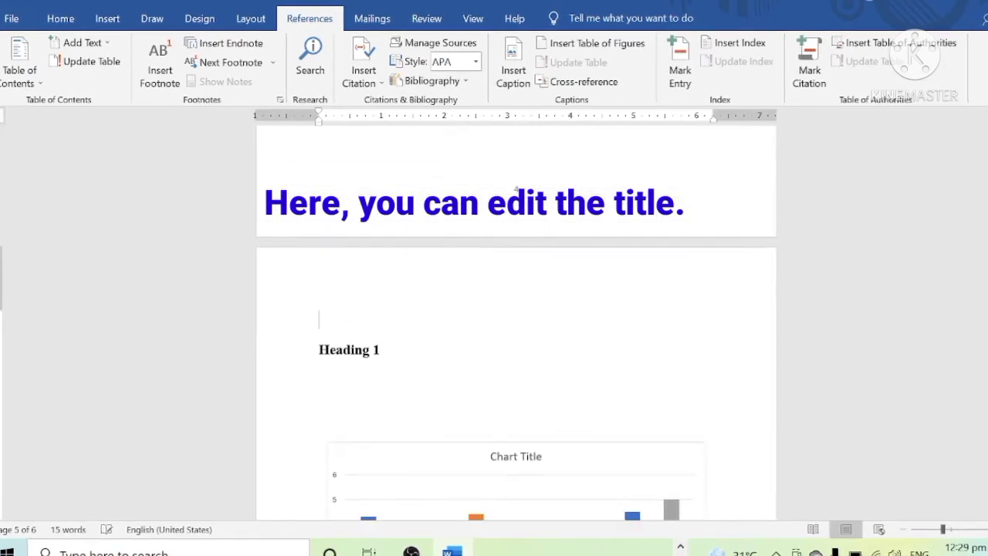
- Replace the "Heading 1" title above the chart with "Chart"
click(382, 320)
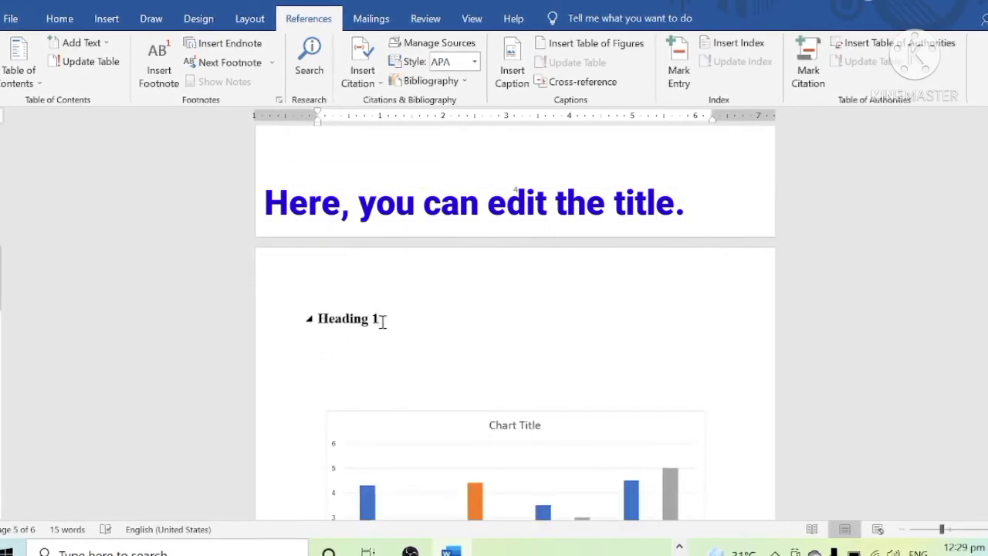
key(BackSpace)
key(BackSpace)
key(BackSpace)
key(BackSpace)
key(BackSpace)
key(BackSpace)
key(BackSpace)
key(BackSpace)
key(BackSpace)
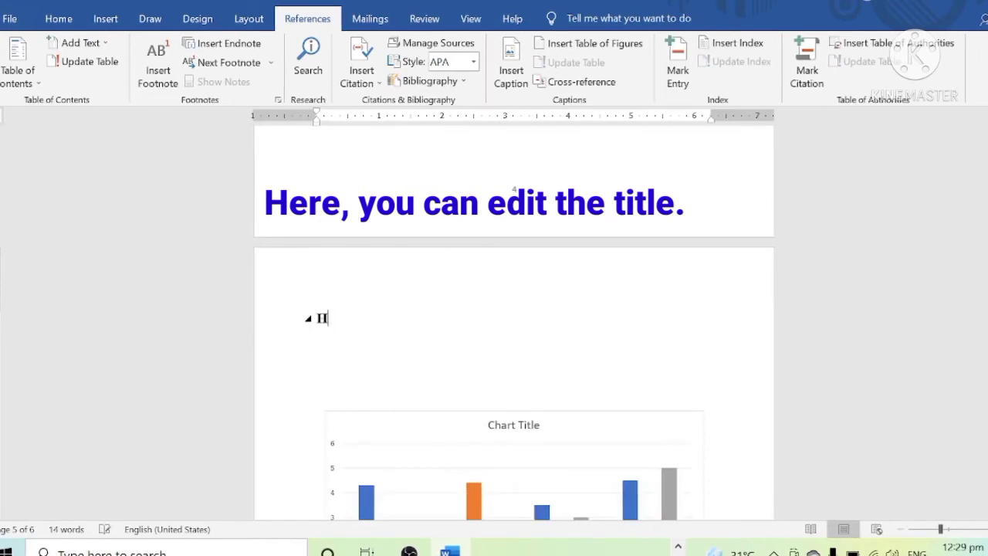
text(C)
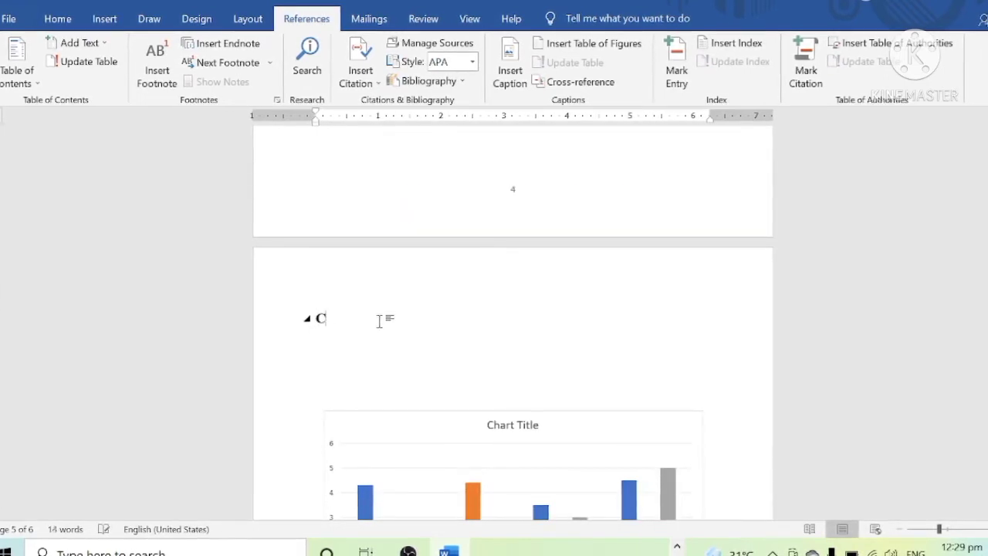
text(hart)
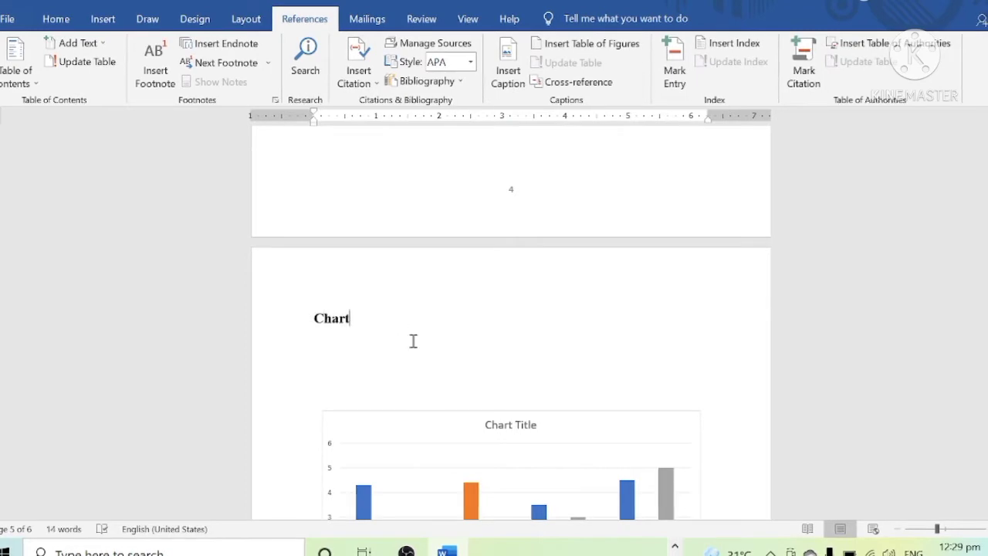
- Replace the "Heading 2" title above the empty table on the last page with "Table"
scroll(412, 342, down, 10)
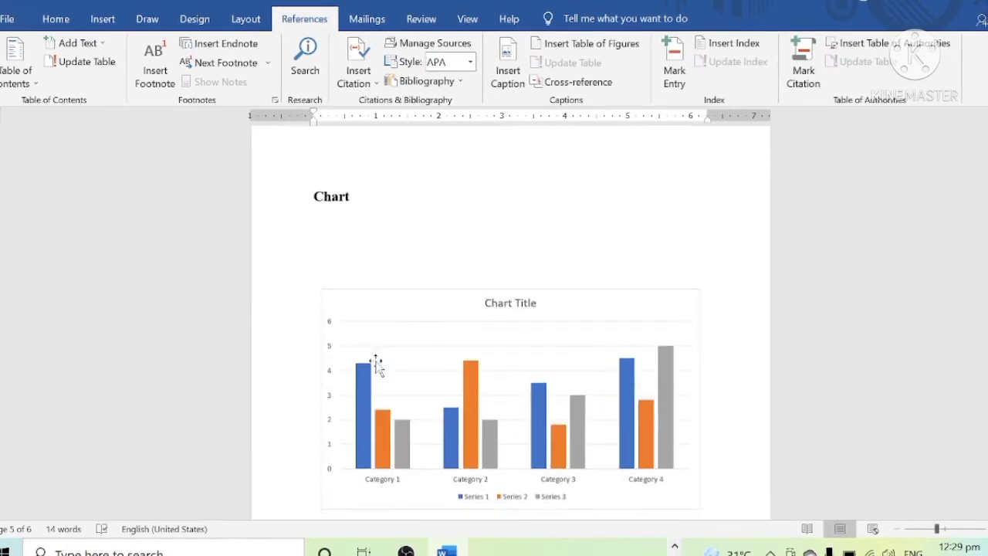
scroll(389, 192, down, 3)
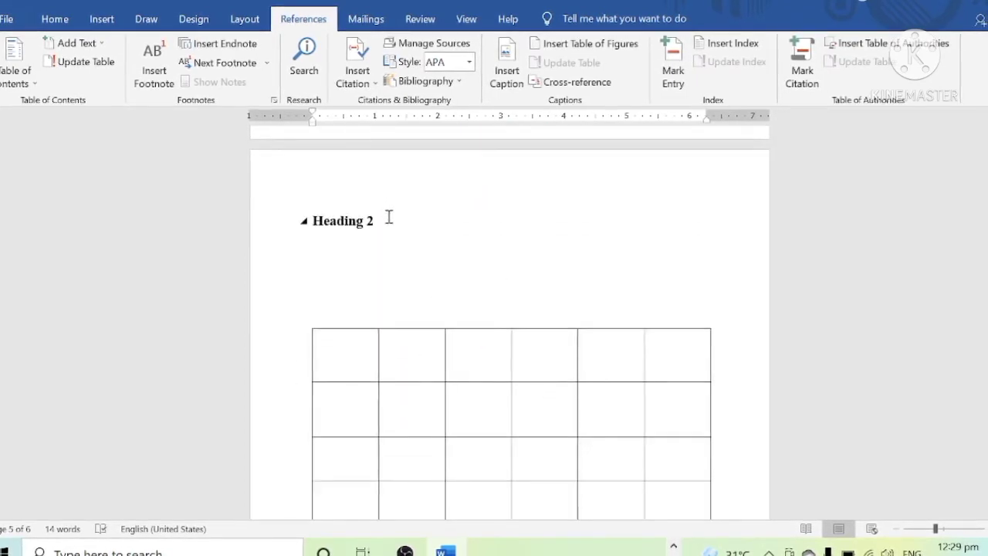
click(389, 221)
key(BackSpace)
key(BackSpace)
key(BackSpace)
key(BackSpace)
key(BackSpace)
key(BackSpace)
key(BackSpace)
key(BackSpace)
key(BackSpace)
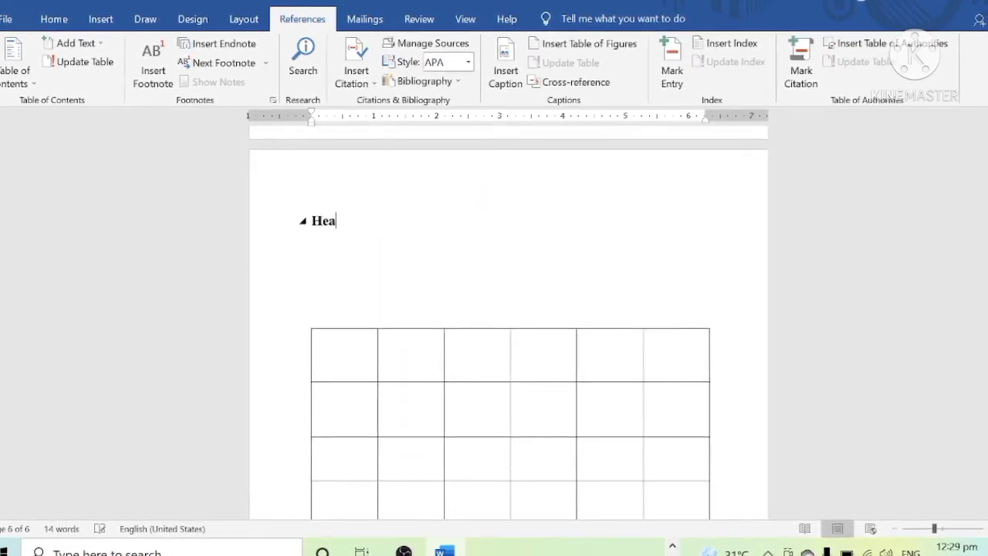
text(Table)
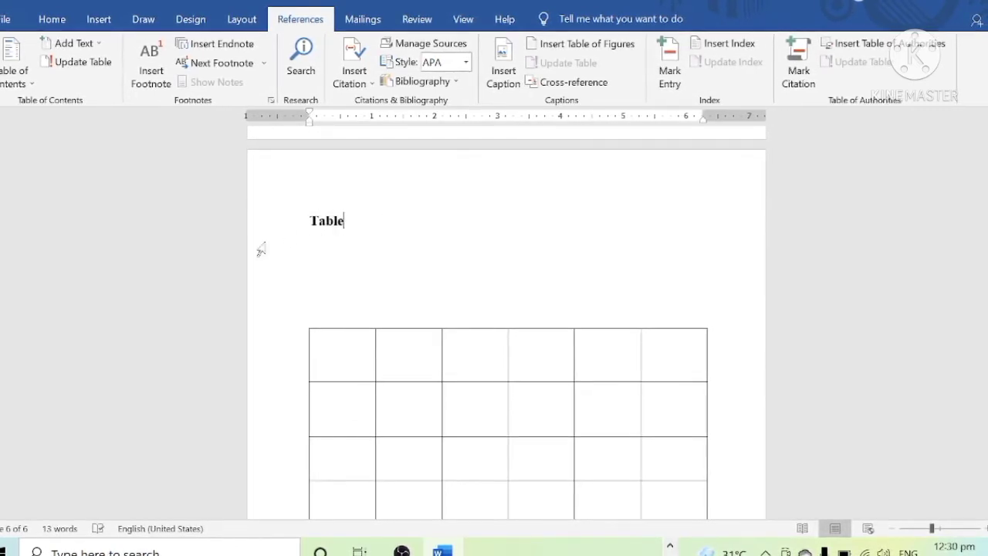
scroll(389, 257, up, 2)
scroll(390, 257, up, 15)
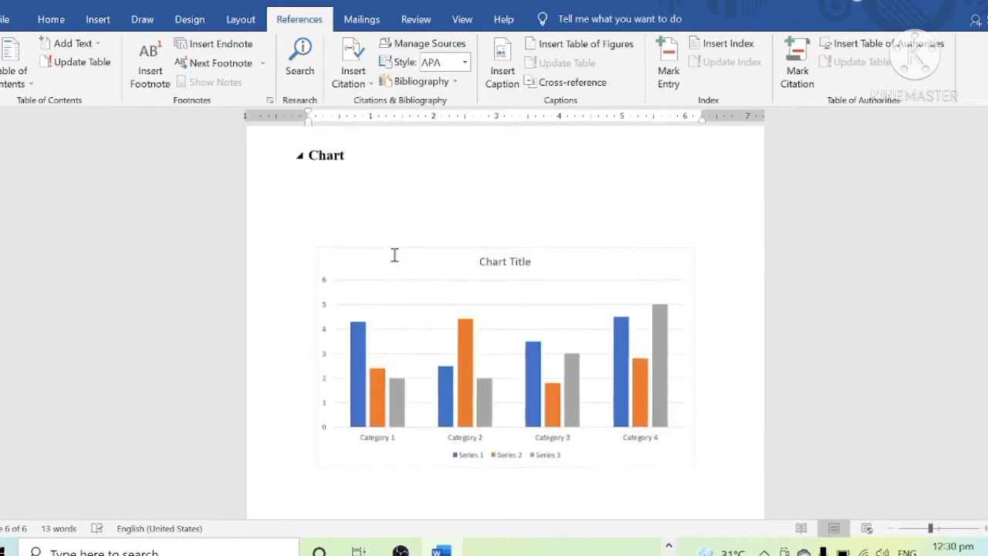
- Update the entire table of contents so its entries match the renamed headings
scroll(399, 259, up, 10)
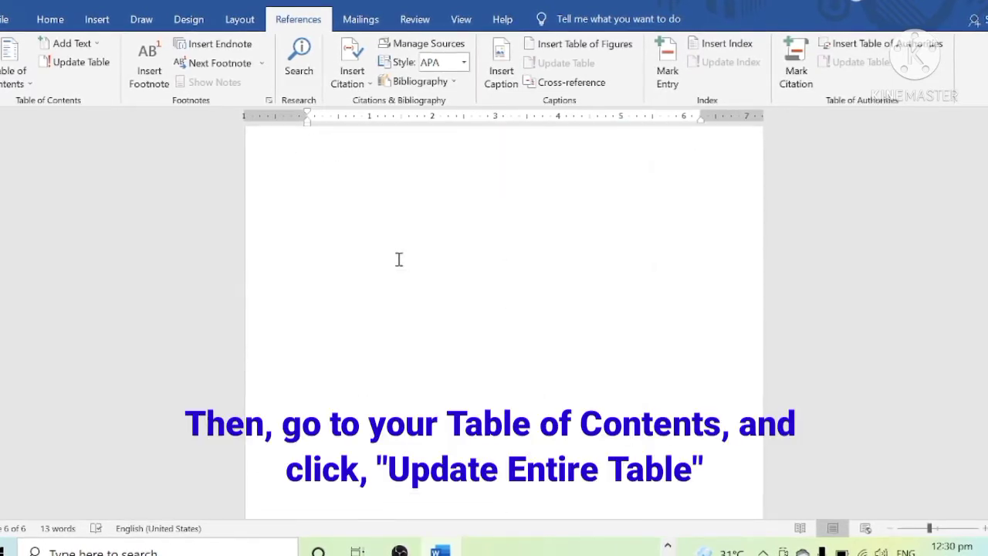
scroll(399, 260, up, 5)
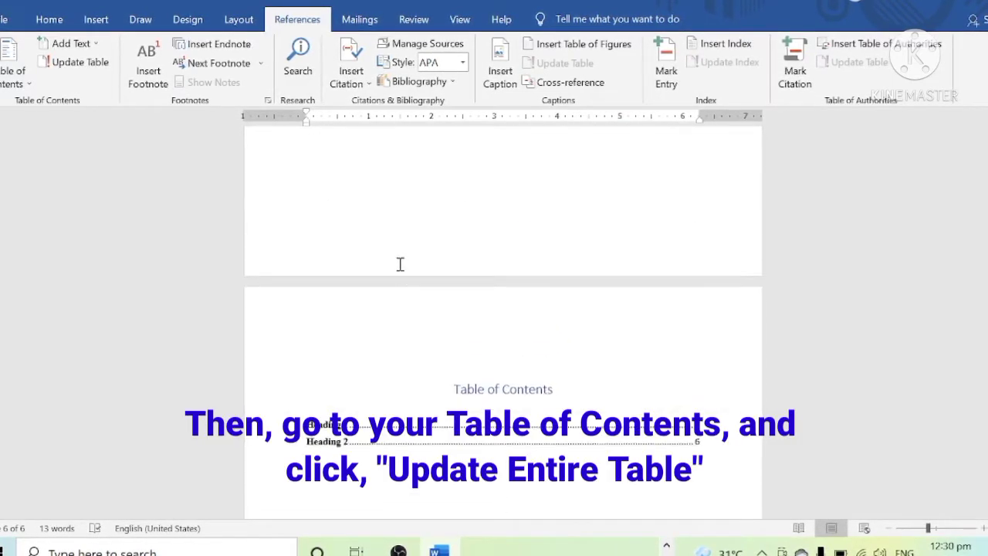
scroll(511, 369, down, 3)
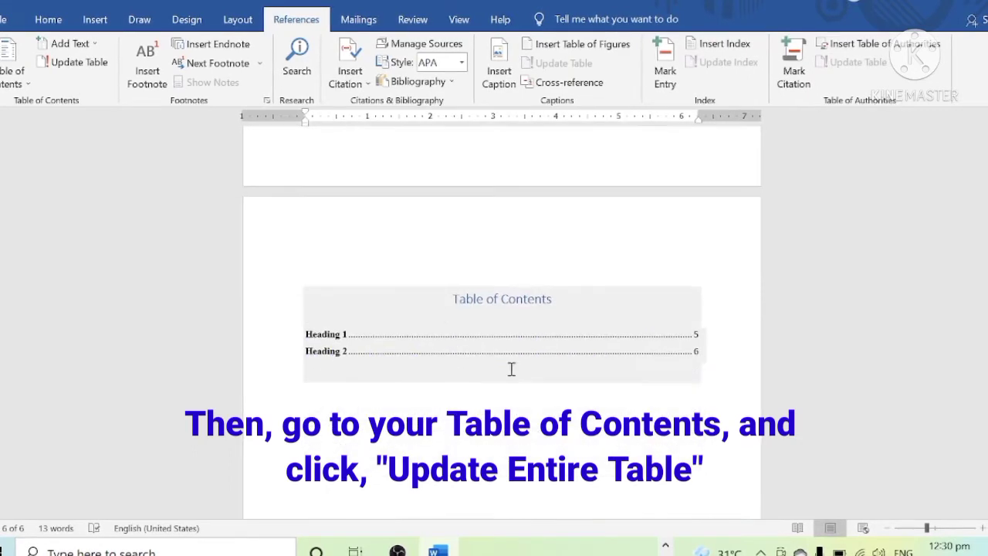
click(470, 329)
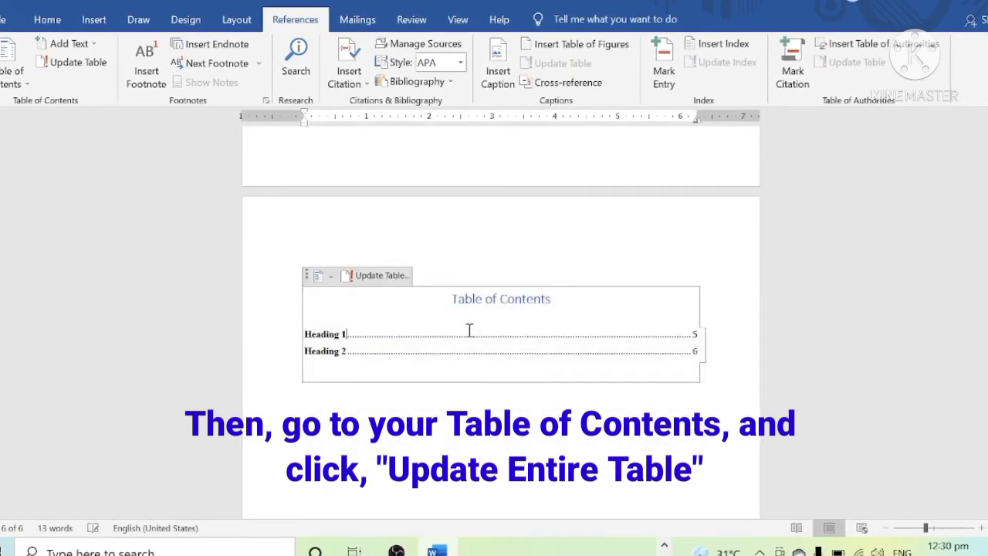
click(378, 275)
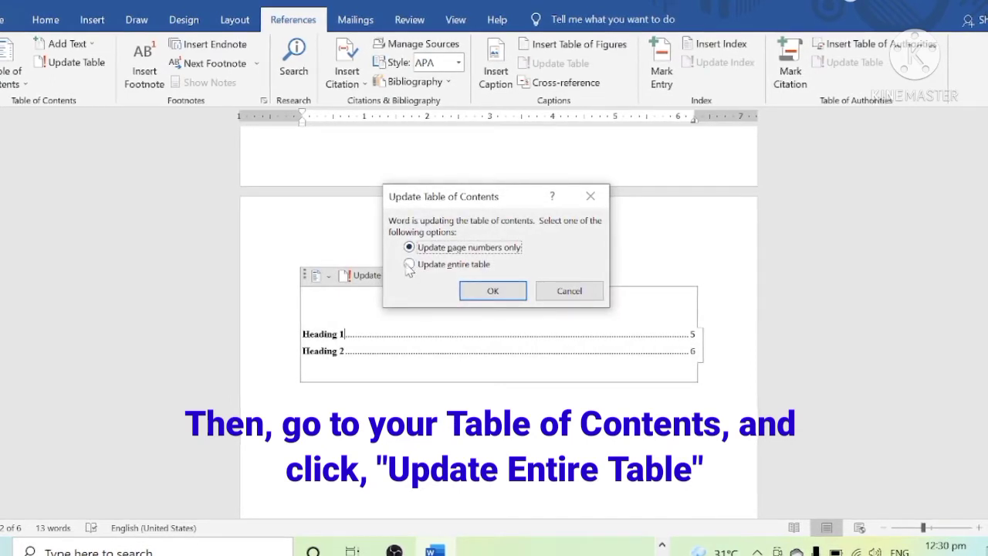
click(412, 266)
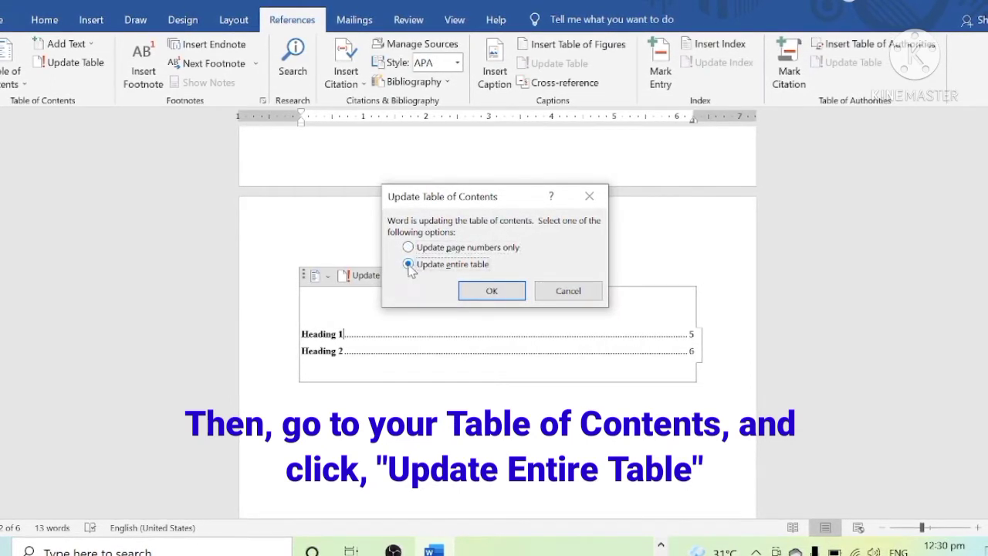
click(491, 292)
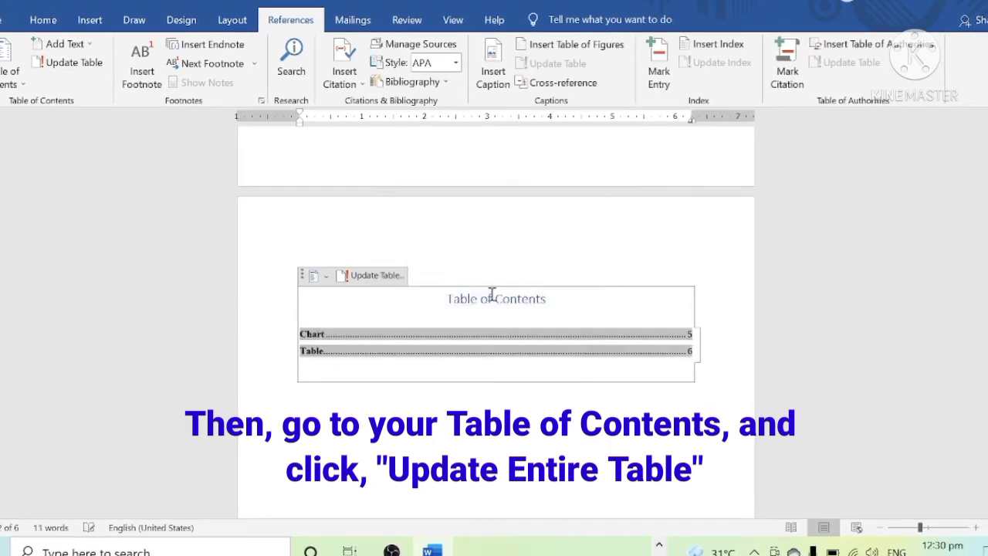
click(321, 363)
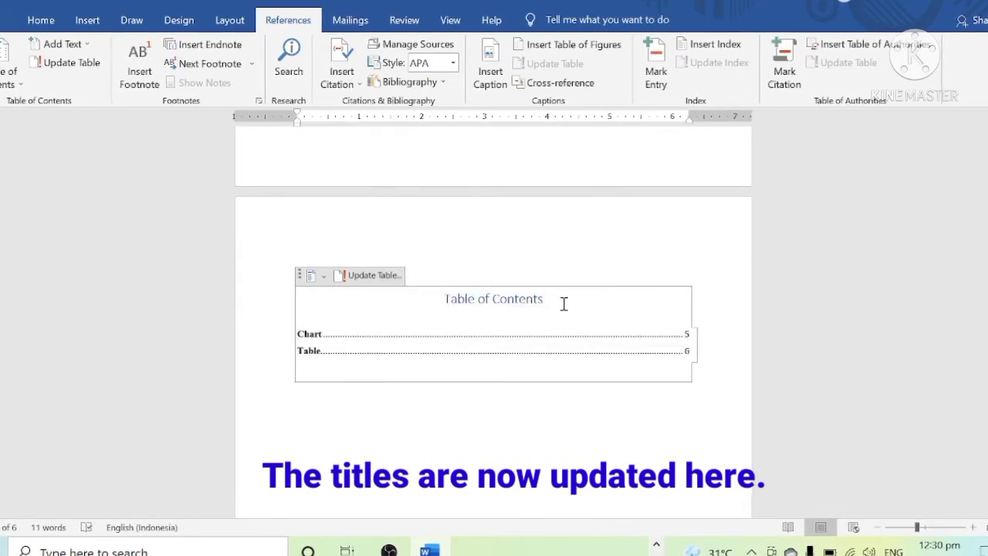
- Format the "Table of Contents" title in bold Times New Roman
drag(564, 304, 452, 298)
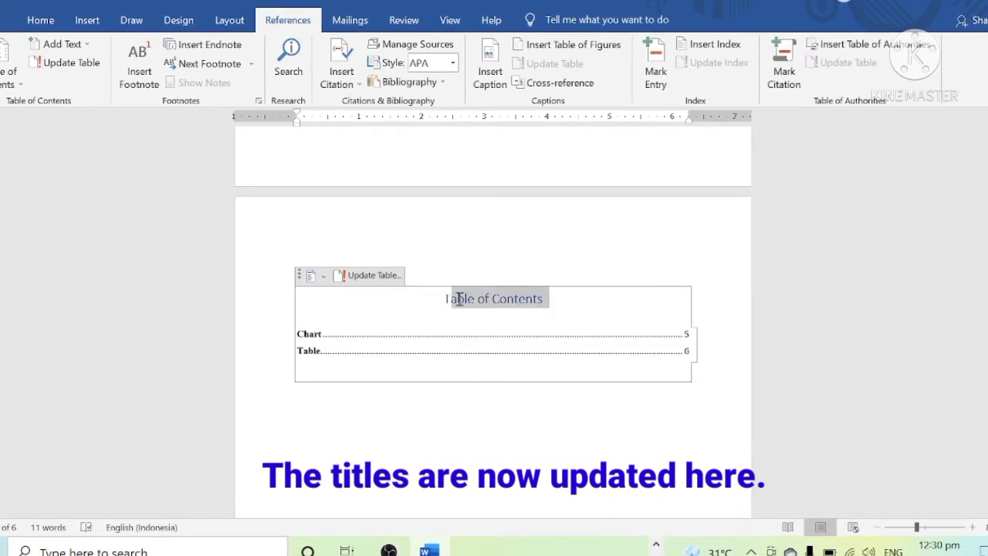
click(48, 24)
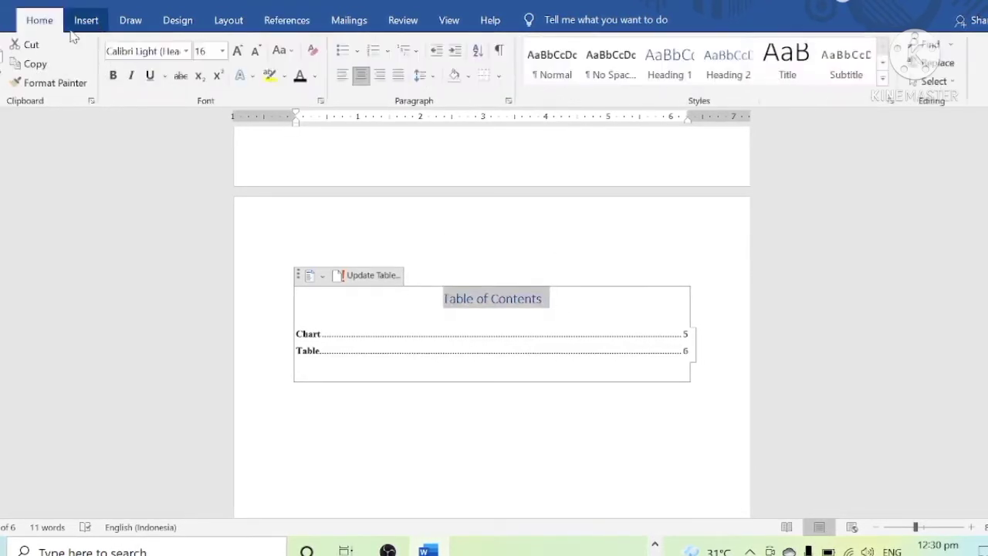
click(185, 51)
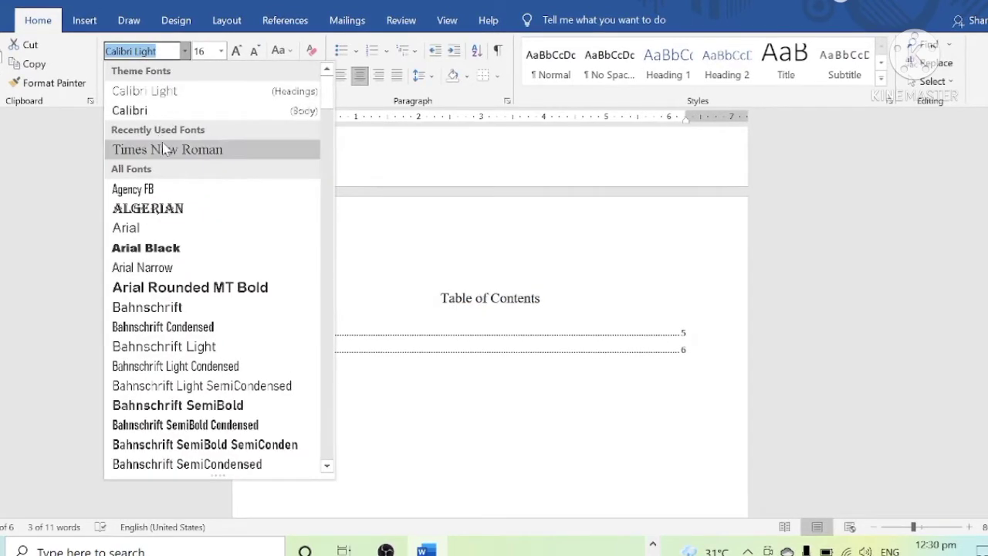
click(163, 149)
click(110, 75)
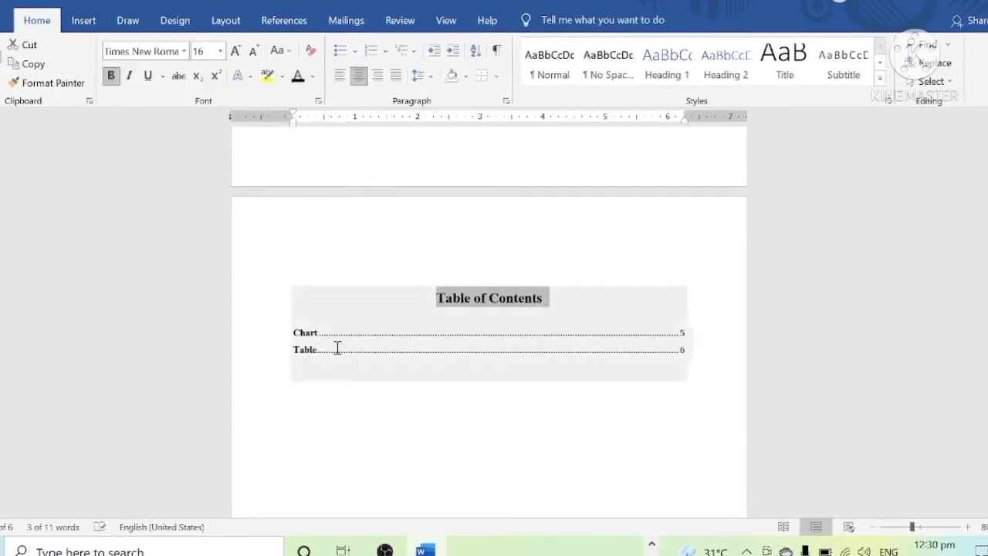
click(466, 368)
- Enter the title "Automatic List of Table" on the blank page after the table of contents
scroll(468, 399, down, 10)
click(471, 239)
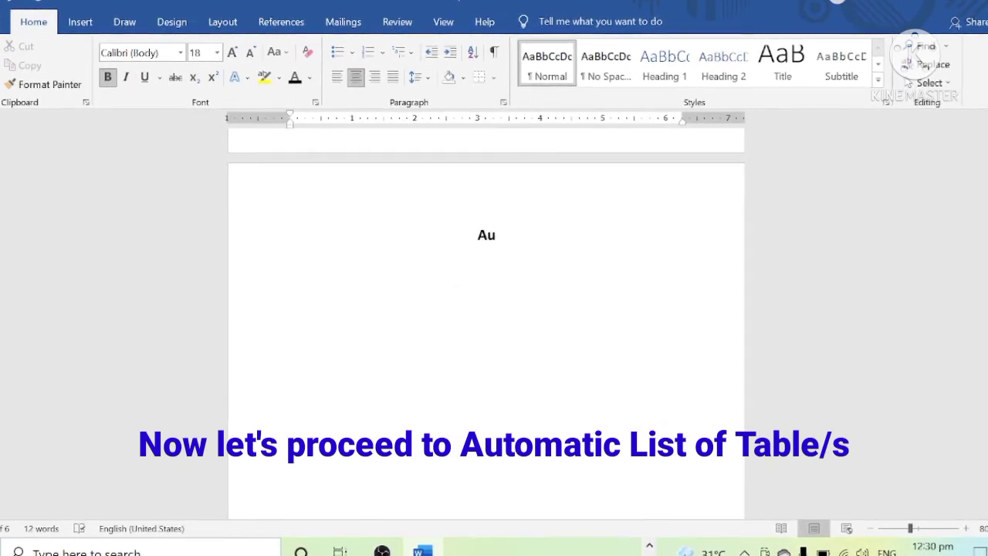
text(Automatic Li)
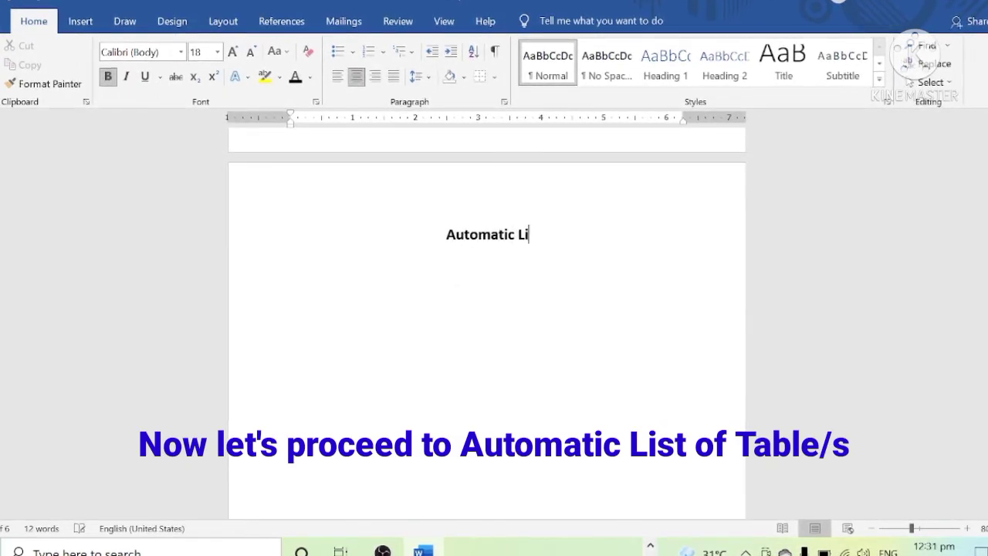
text(st of)
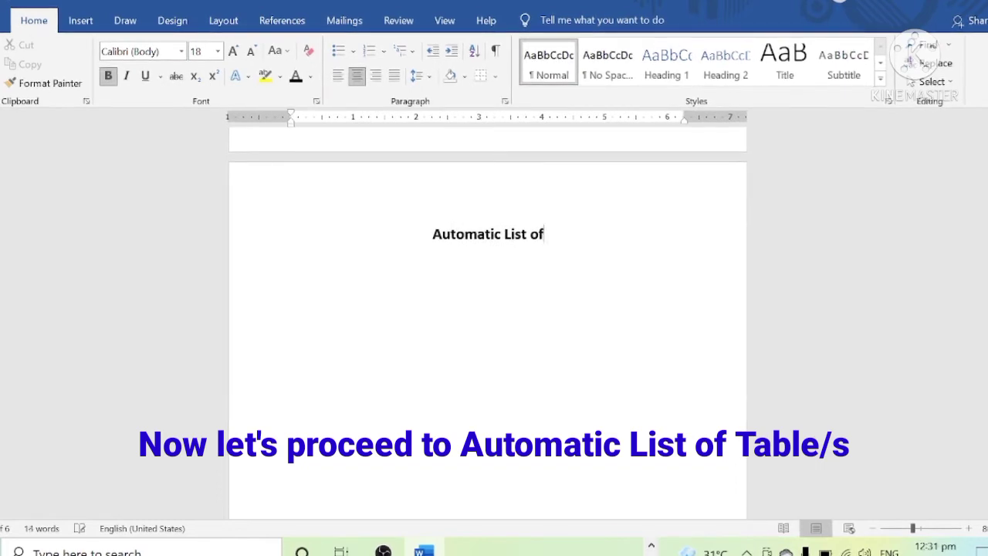
text( Table)
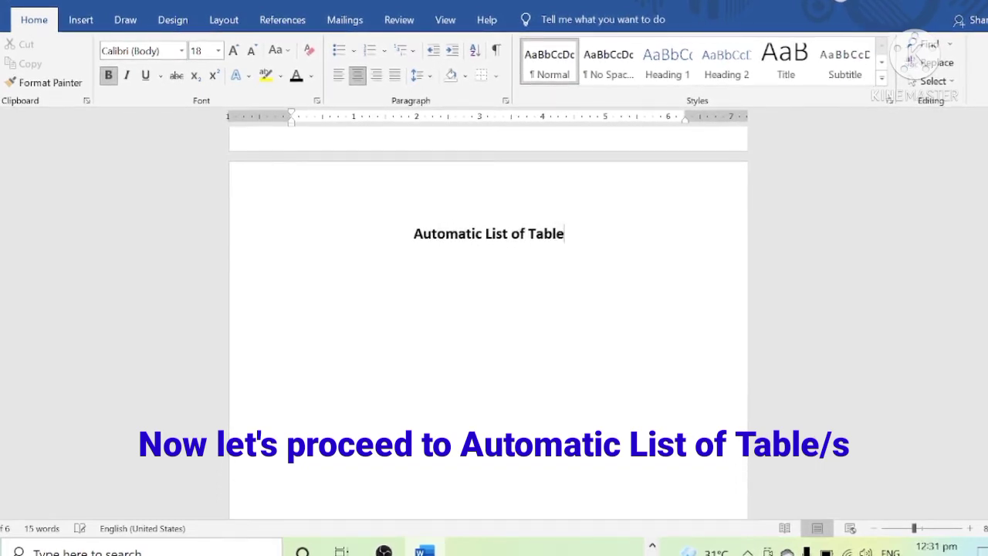
scroll(523, 271, down, 1)
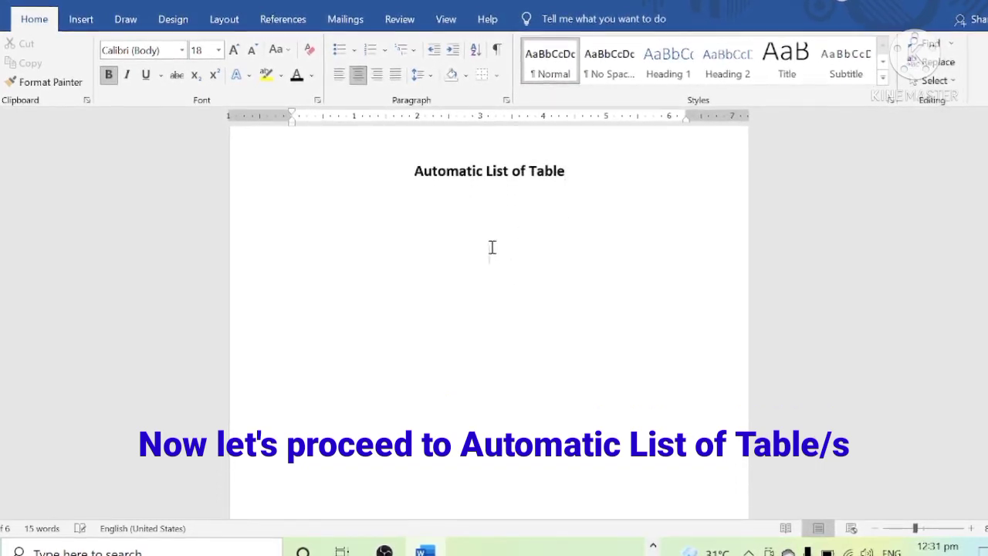
scroll(487, 227, down, 2)
scroll(461, 323, up, 3)
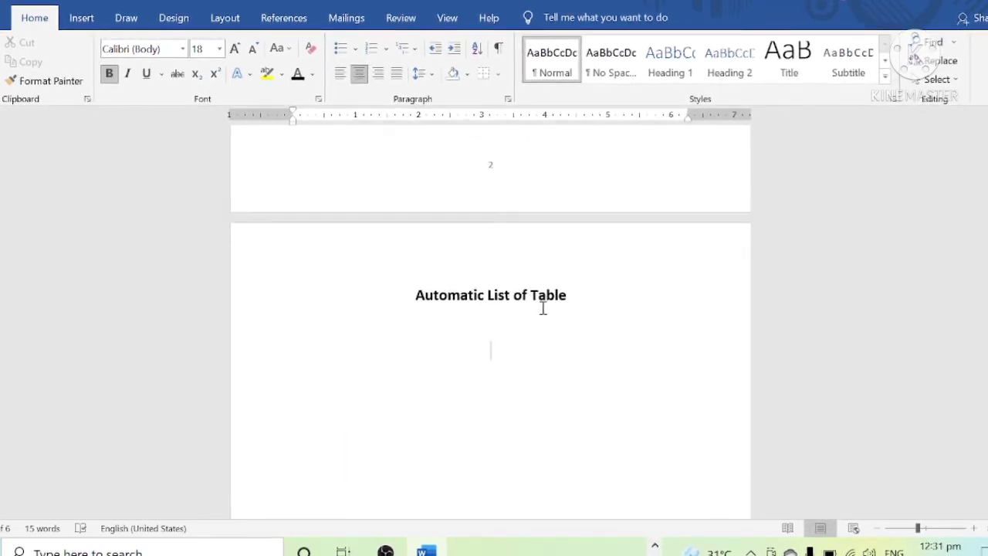
- Start a caption on the empty line above the table on the last page, with the label set to Table
scroll(543, 315, down, 8)
scroll(463, 378, down, 10)
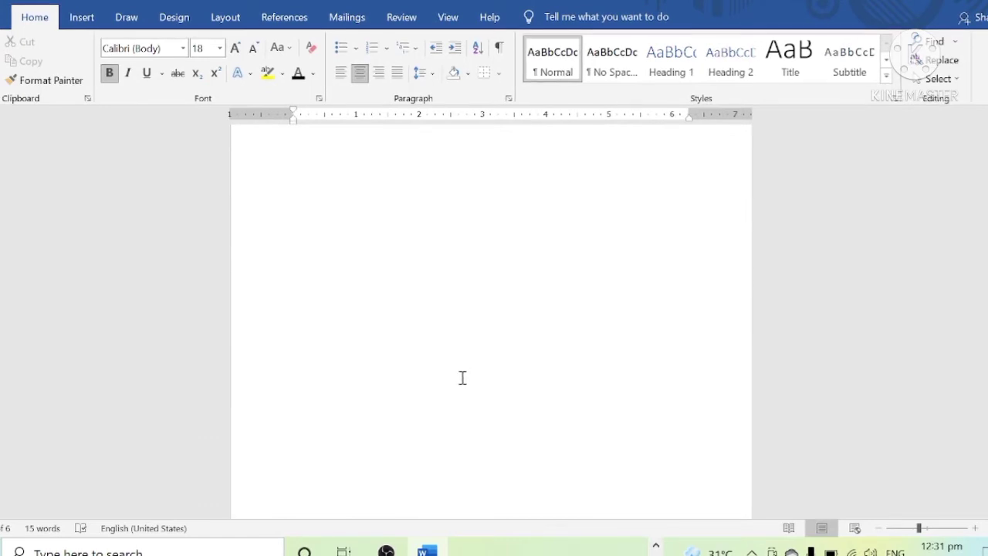
scroll(461, 382, down, 5)
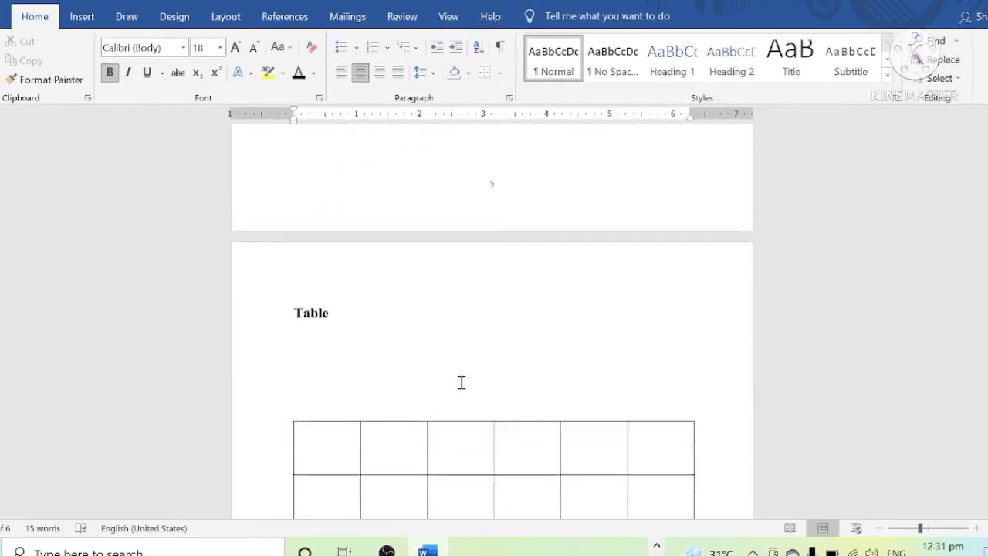
click(338, 378)
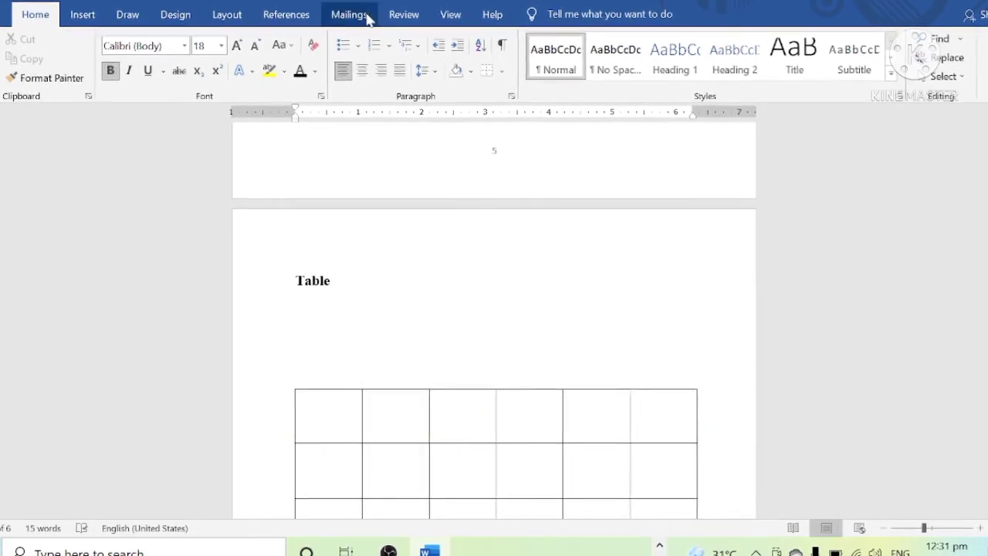
click(303, 20)
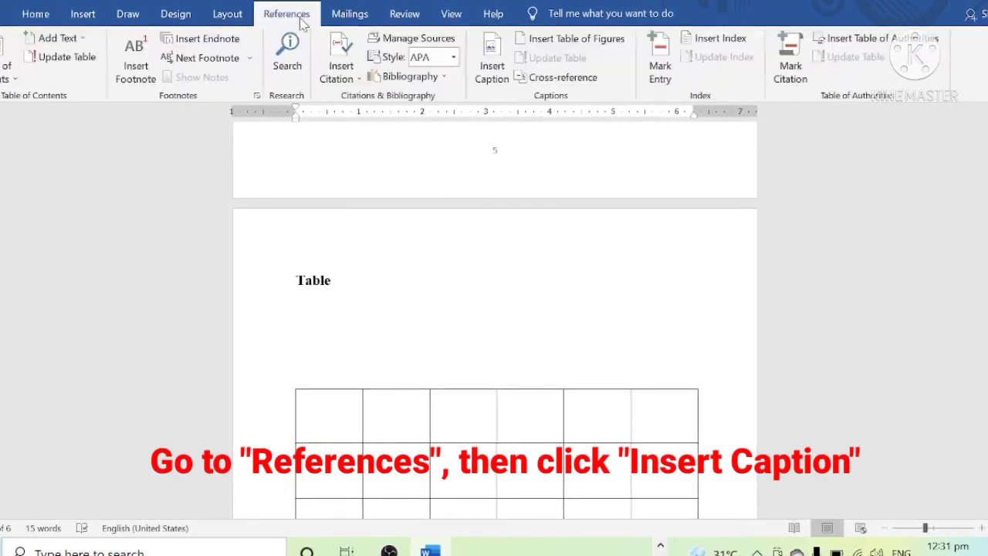
click(480, 62)
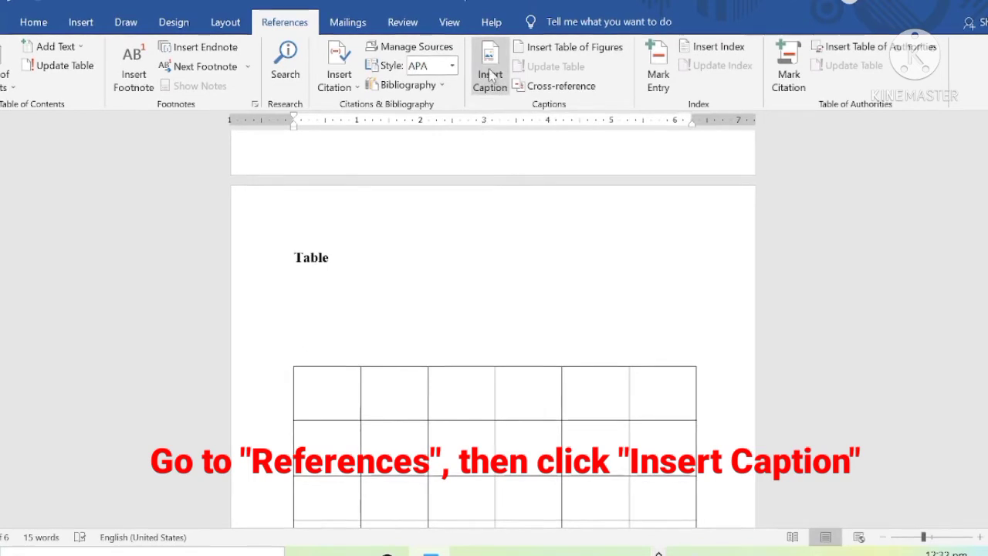
click(491, 75)
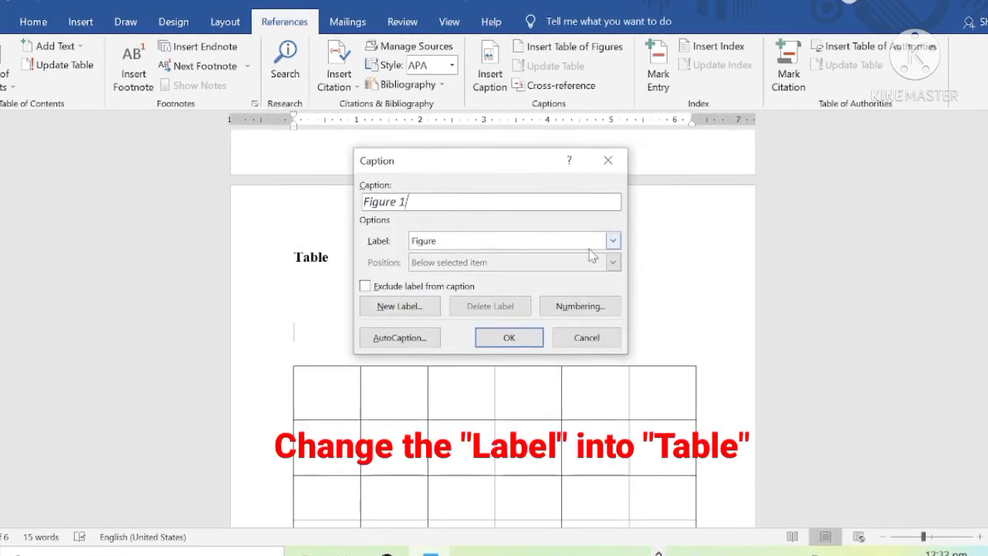
click(613, 241)
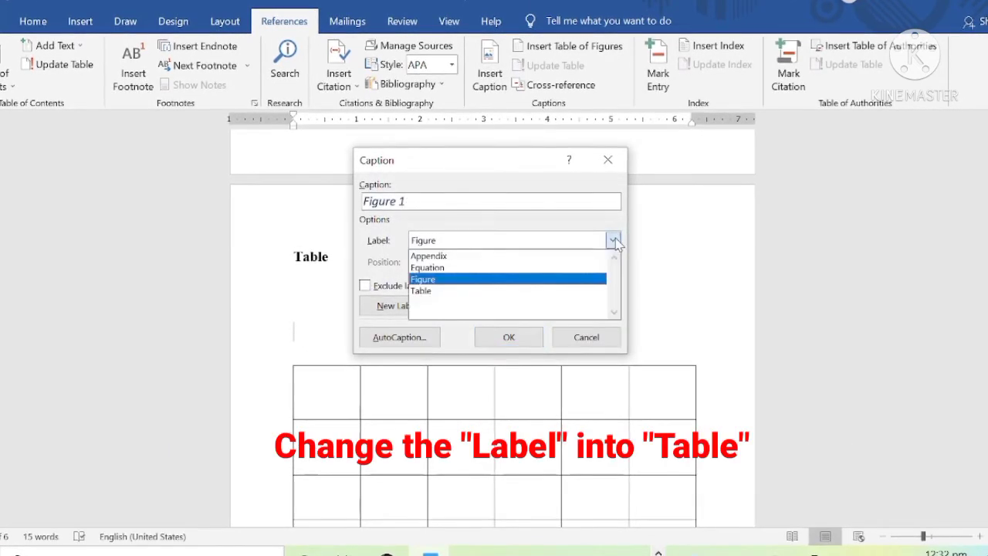
click(434, 294)
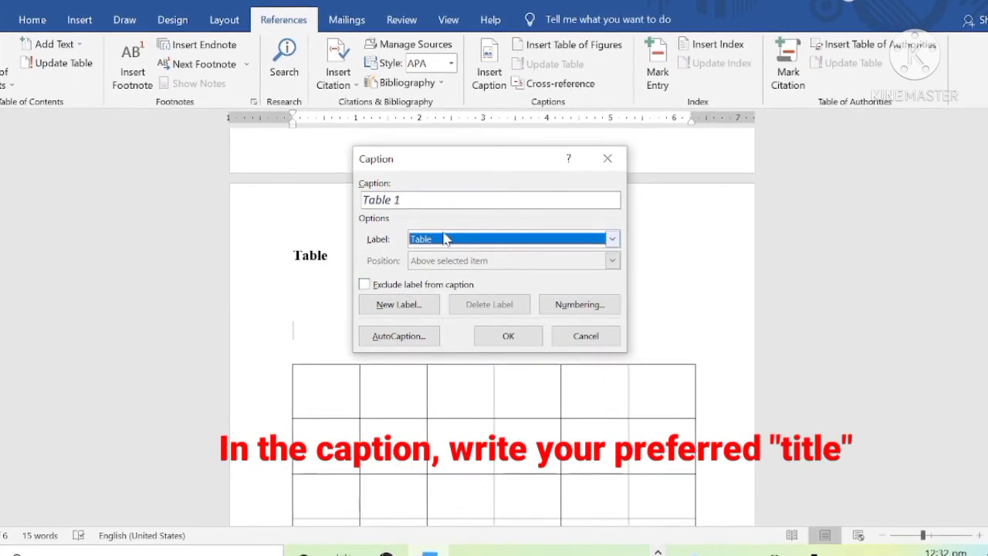
- Complete the table's caption as "Table 1. Shows the data for bla bla bla bla" and insert it above the table
click(425, 203)
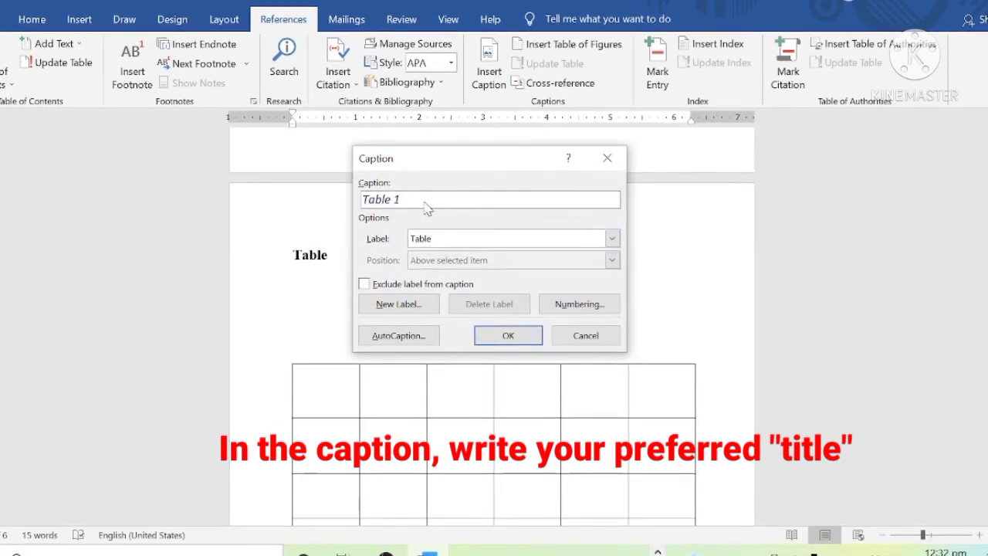
text(. )
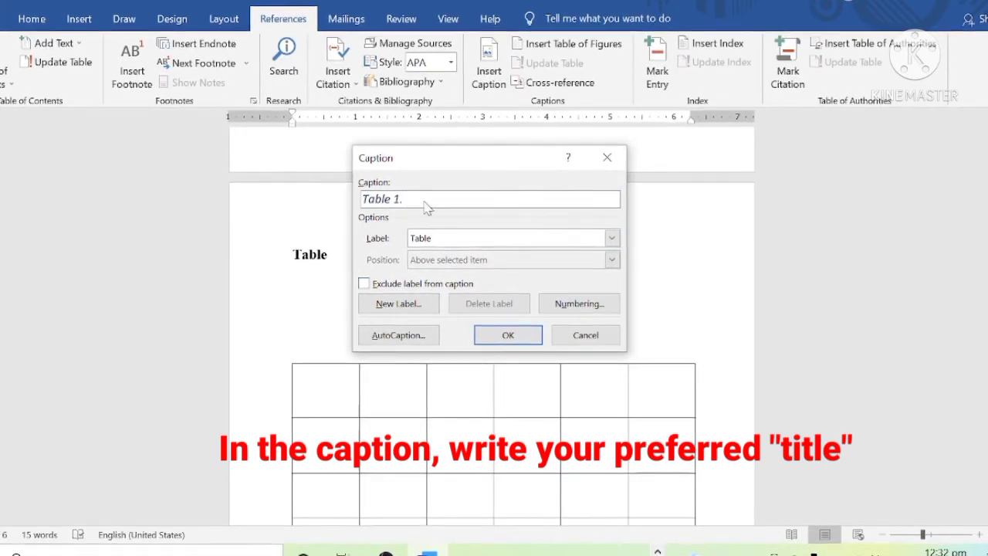
text(S)
key(BackSpace)
text(show)
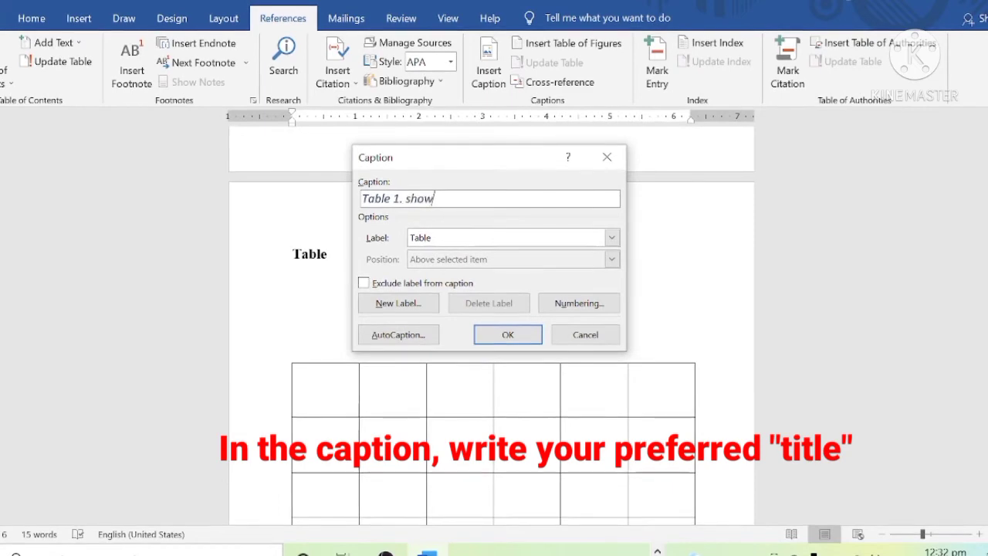
key(BackSpace)
text(SHows)
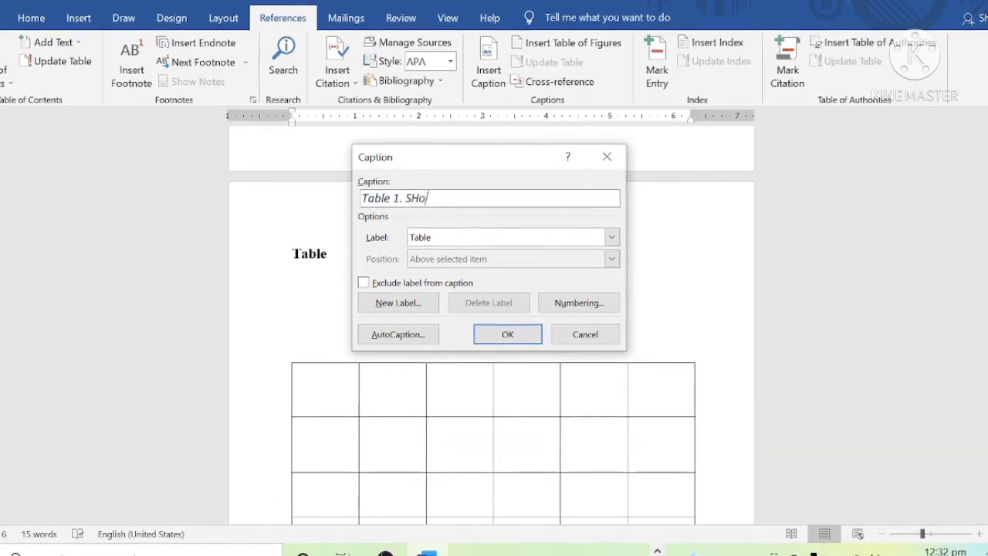
key(BackSpace)
key(BackSpace)
key(BackSpace)
key(BackSpace)
text(how)
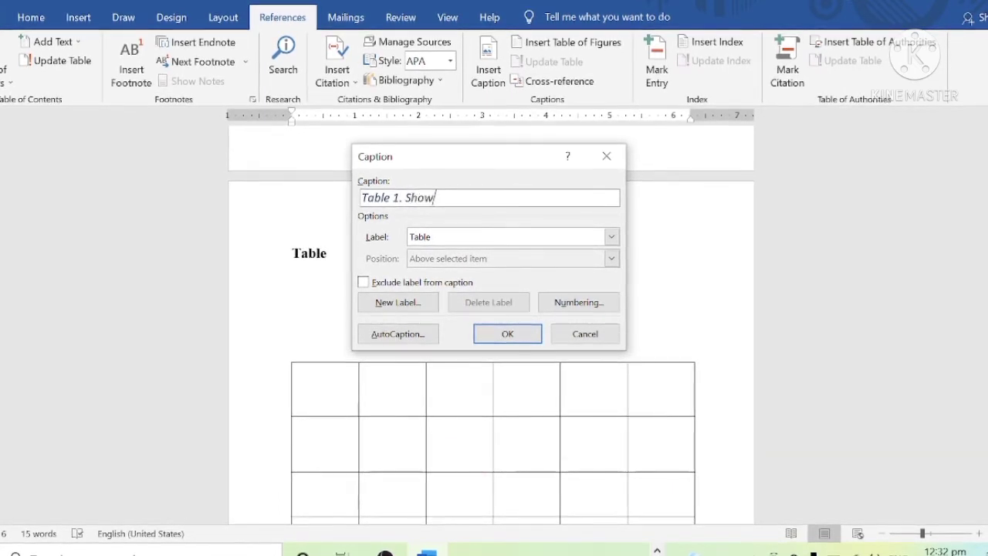
text(s the)
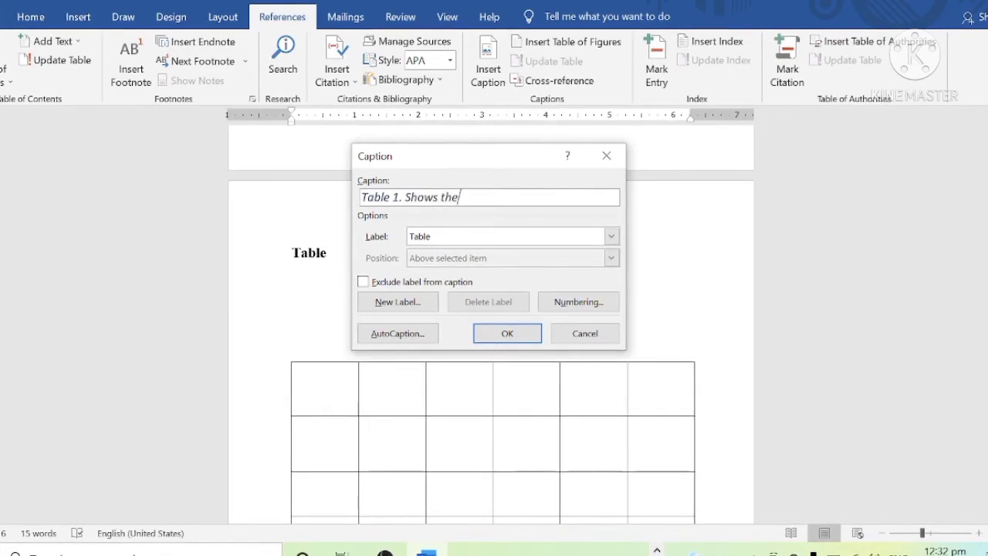
text( data for)
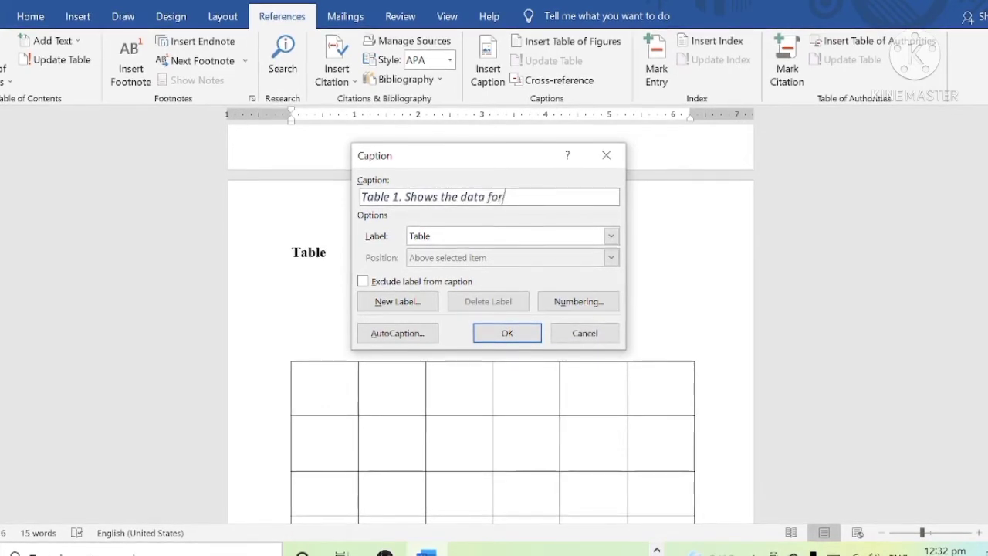
text( bla bla b)
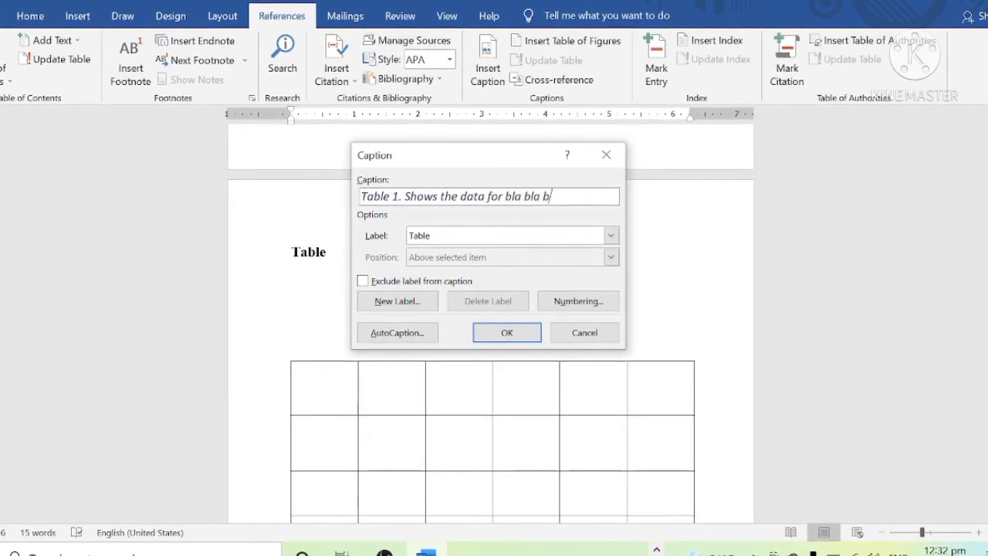
text(la bla)
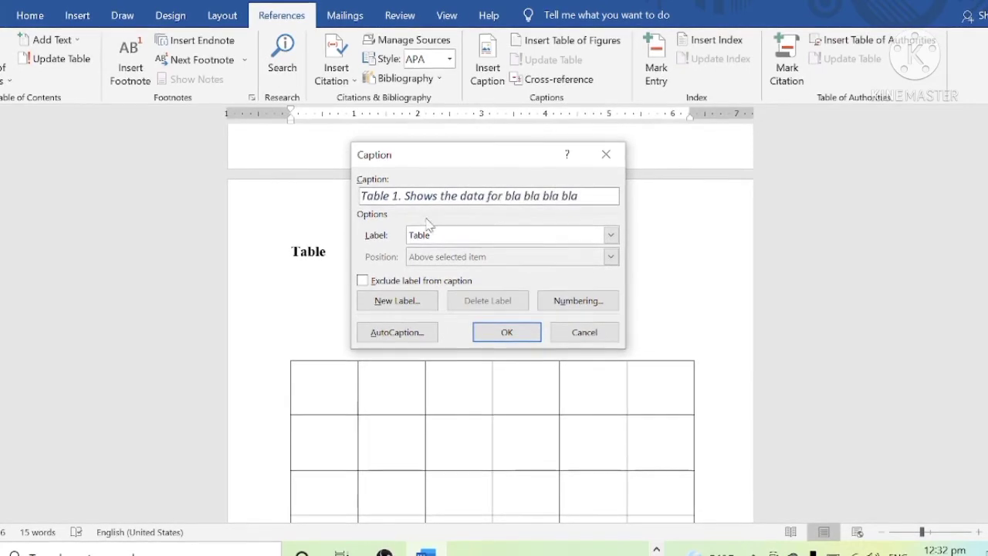
click(502, 334)
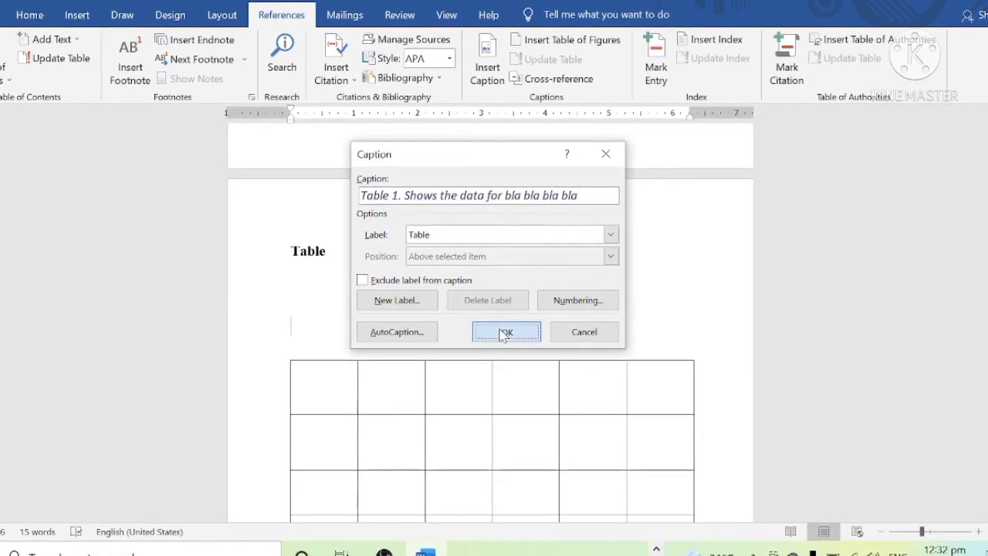
- Enlarge the whole table caption to font size 18 and make it bold
drag(452, 327, 295, 322)
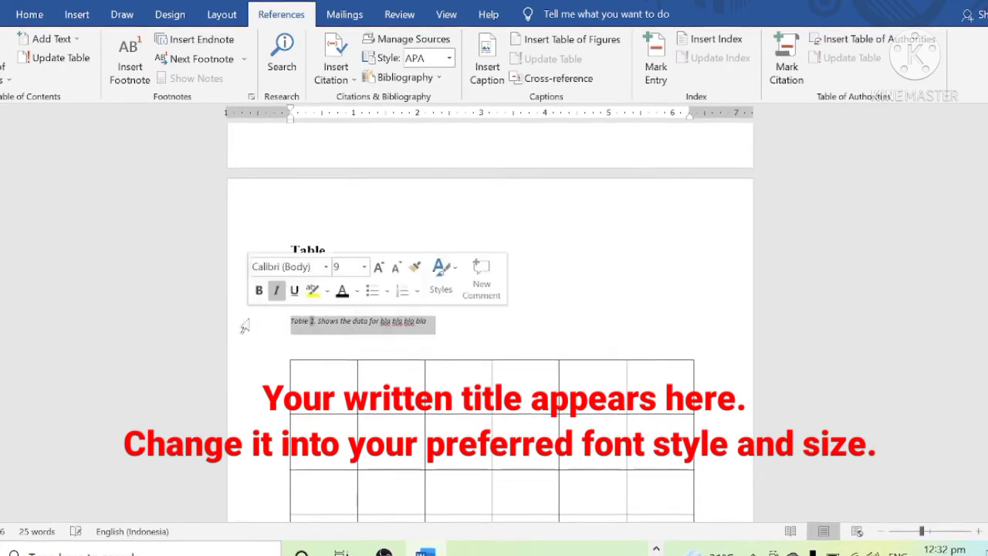
click(29, 14)
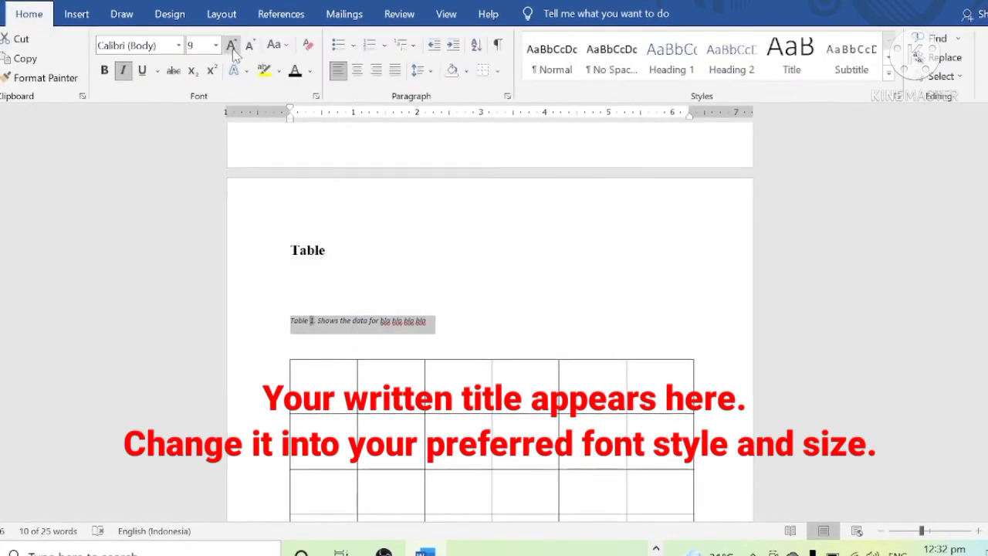
click(231, 45)
click(231, 44)
click(230, 45)
click(231, 45)
click(231, 45)
click(231, 44)
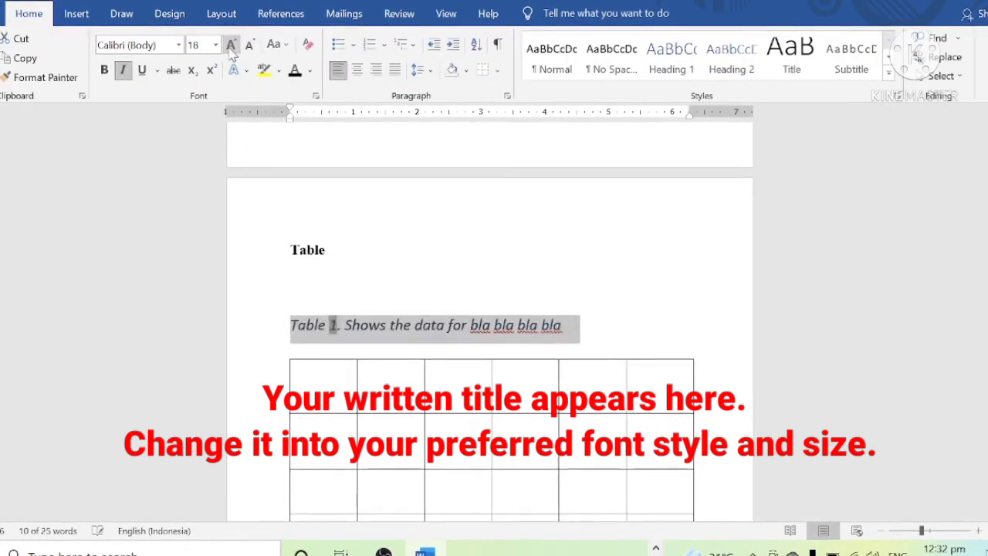
click(105, 70)
click(609, 325)
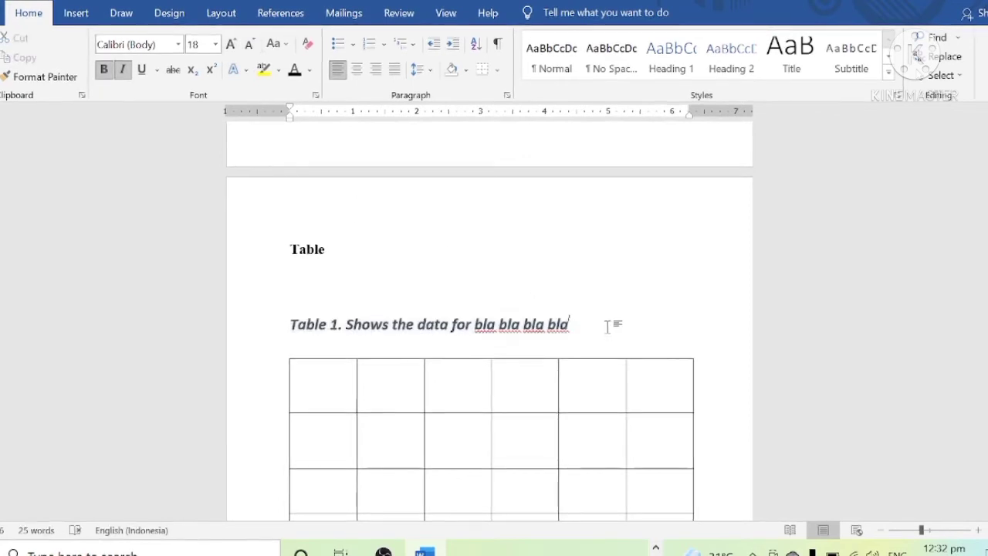
- Insert a table of figures with the caption label Table below the "Automatic List of Table" title
scroll(556, 340, up, 15)
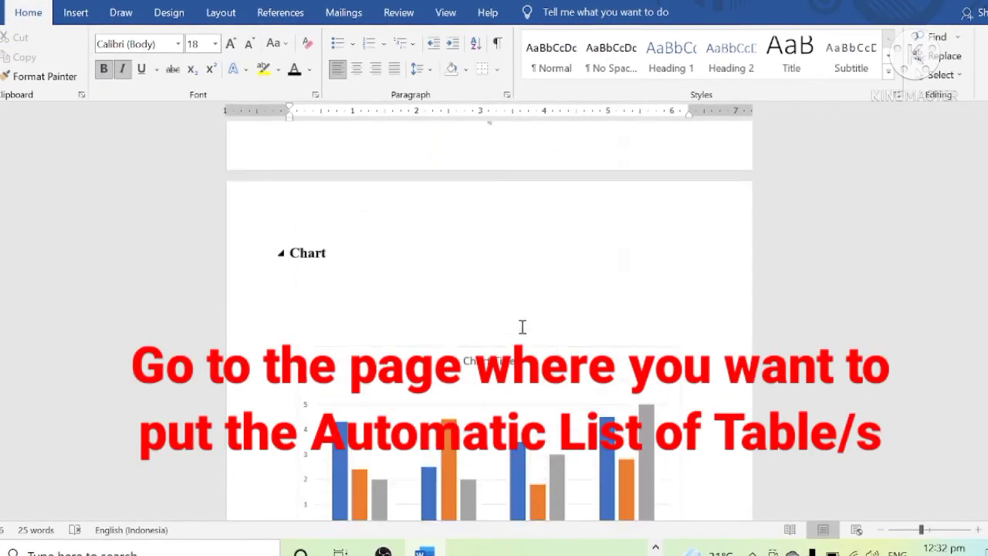
scroll(522, 331, down, 6)
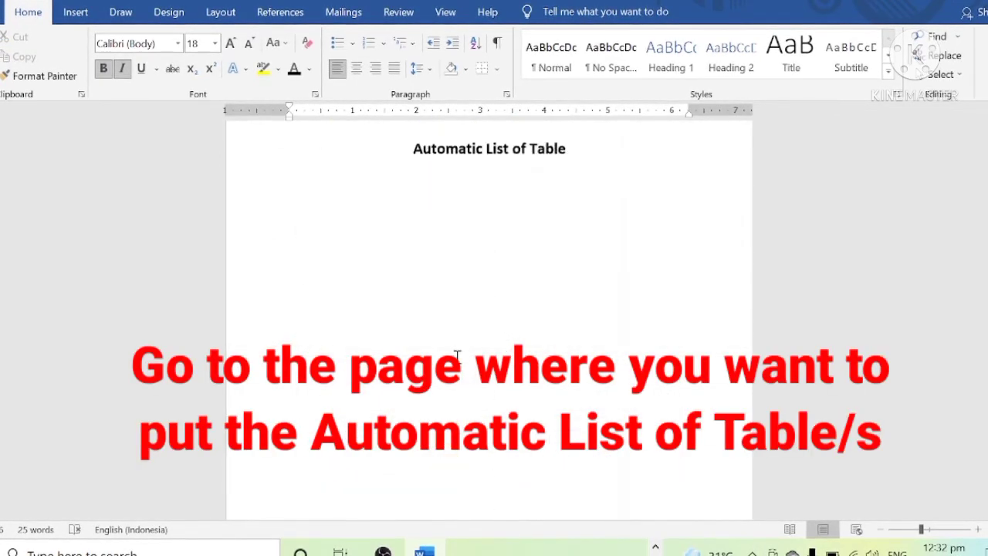
scroll(457, 357, up, 3)
scroll(457, 356, down, 3)
click(417, 309)
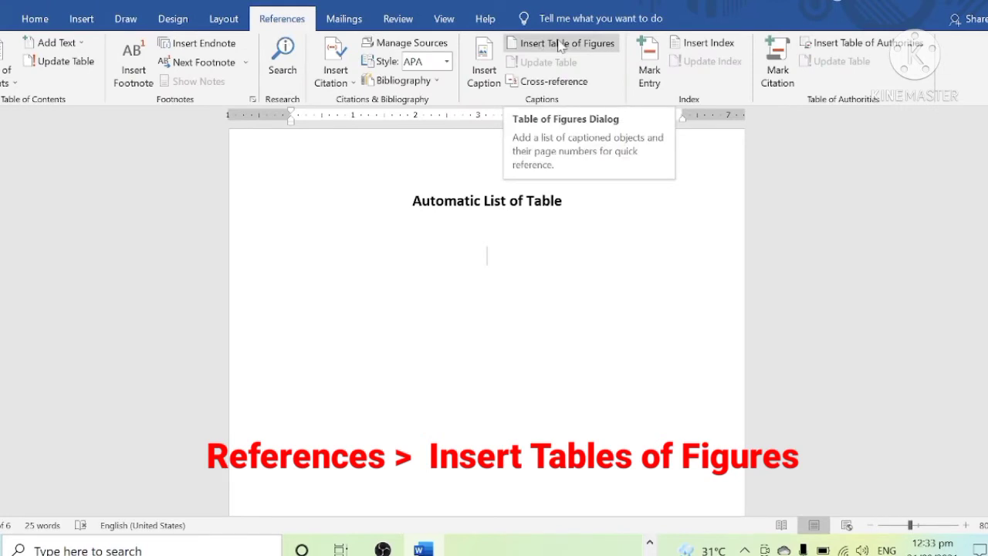
click(561, 45)
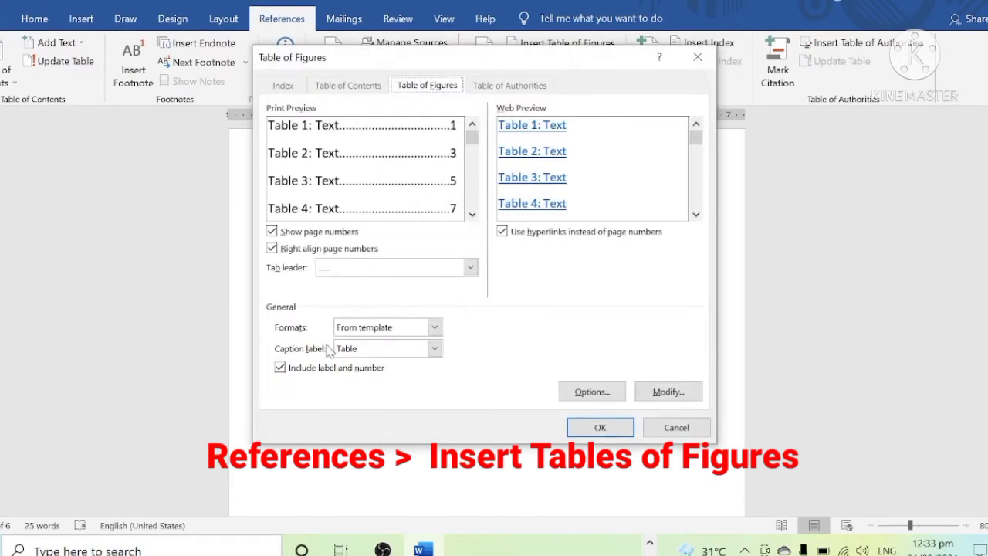
click(434, 350)
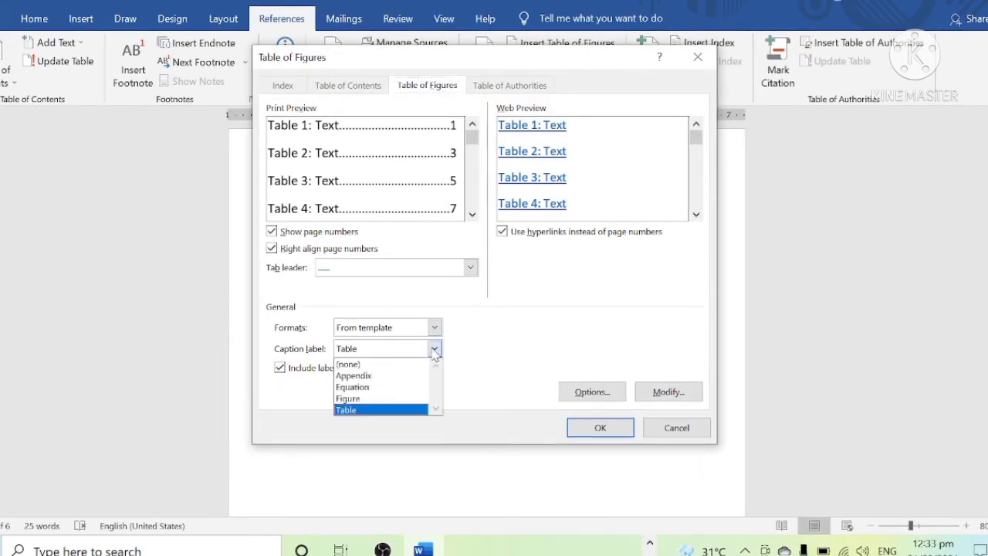
click(368, 412)
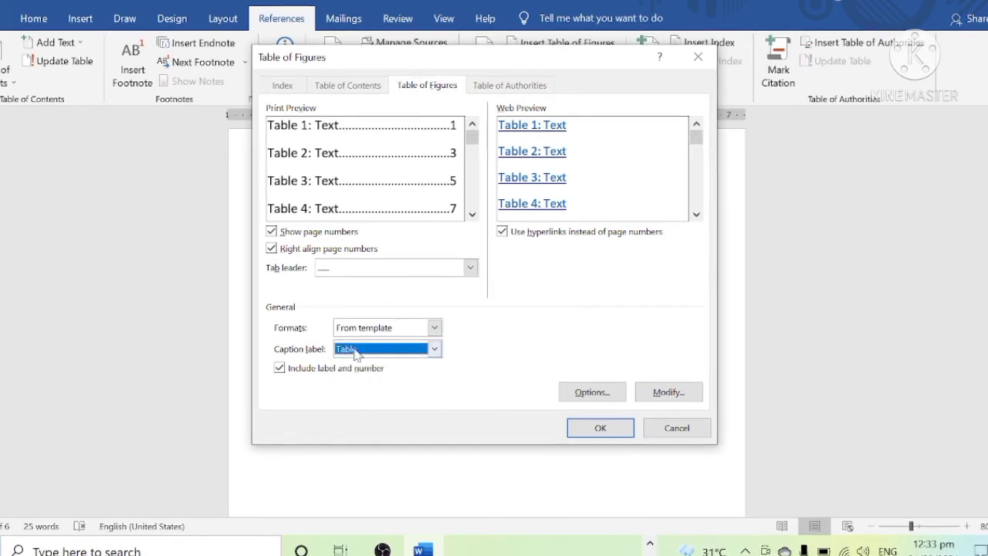
click(600, 429)
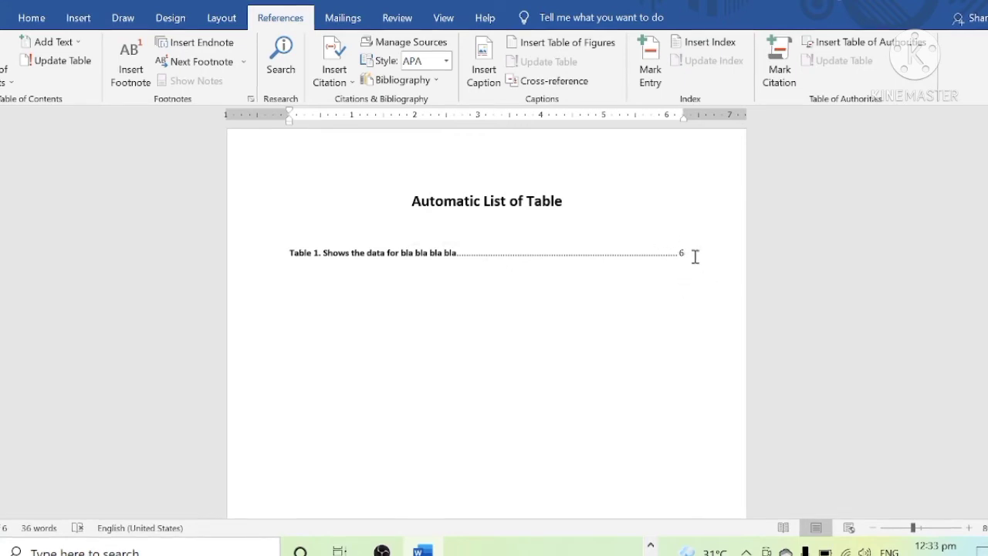
- Enter the title "Automatic List of Figure" on the blank page after the list of tables
scroll(366, 366, down, 5)
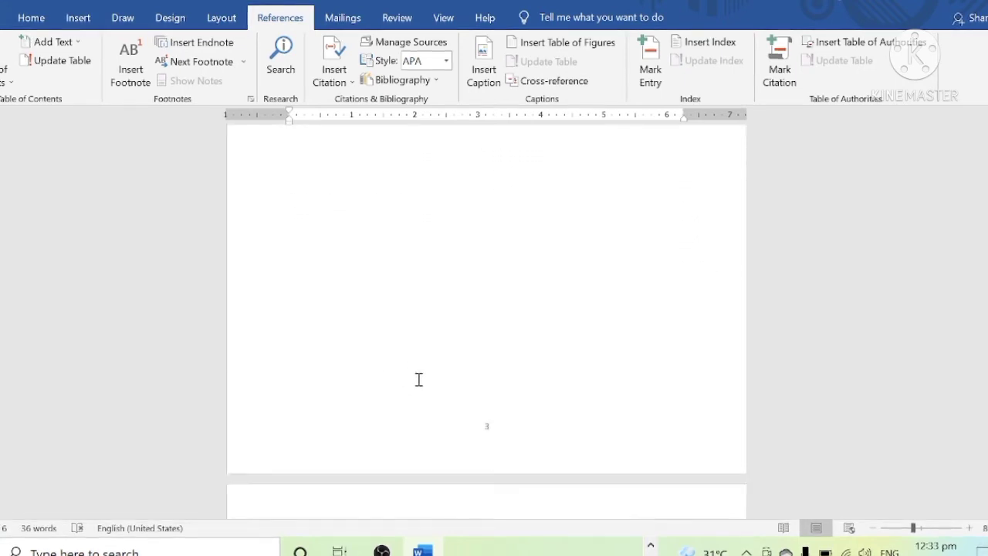
click(472, 268)
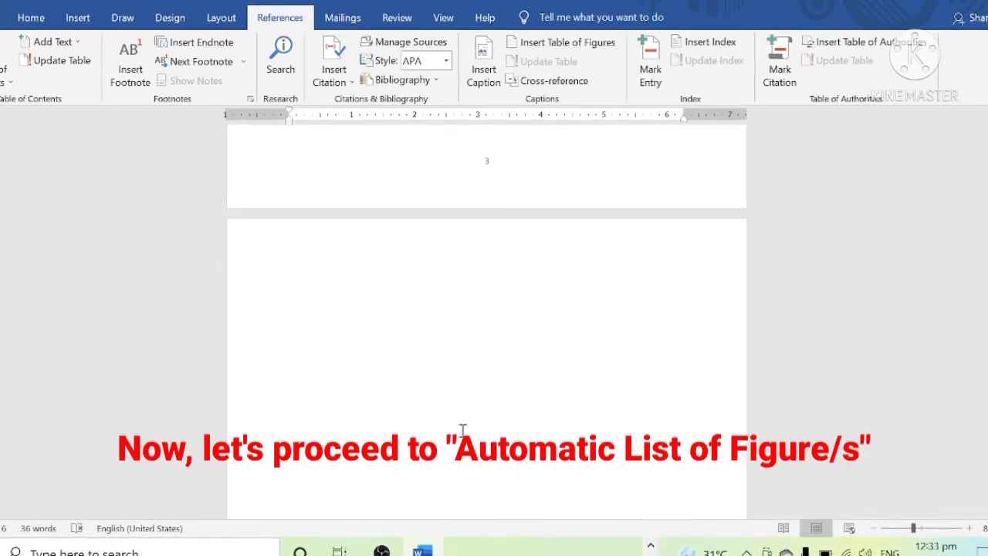
text(K)
text(Au)
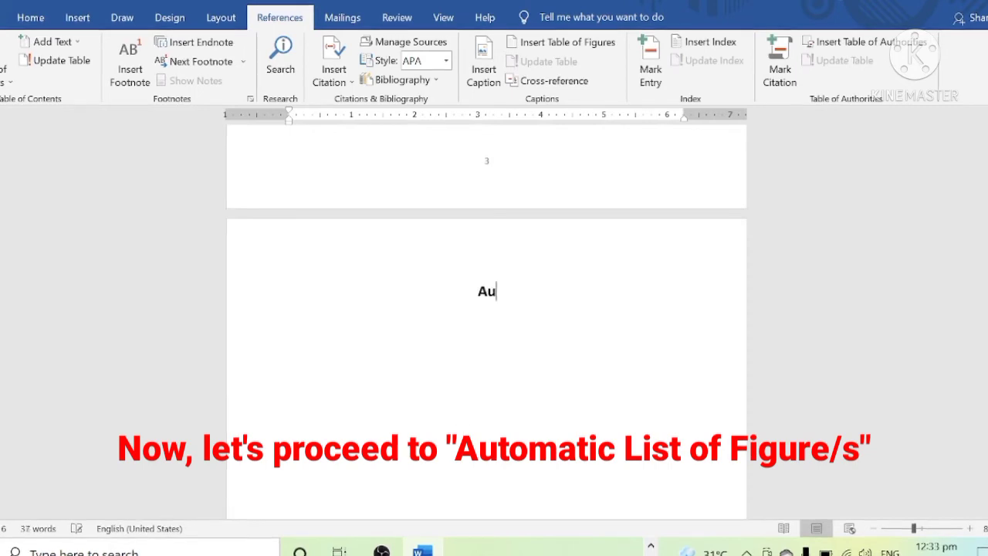
text(tomatic Lis)
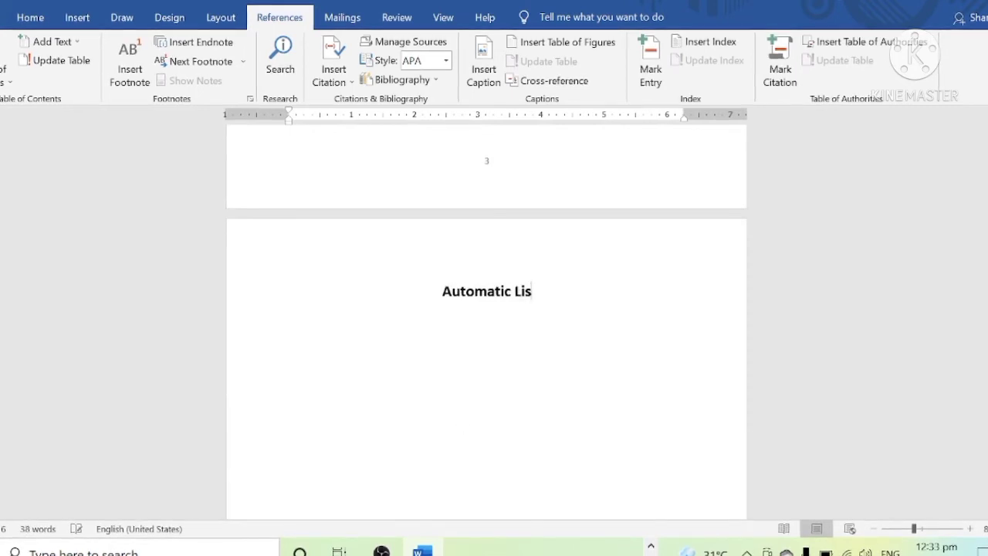
text(t of Fi)
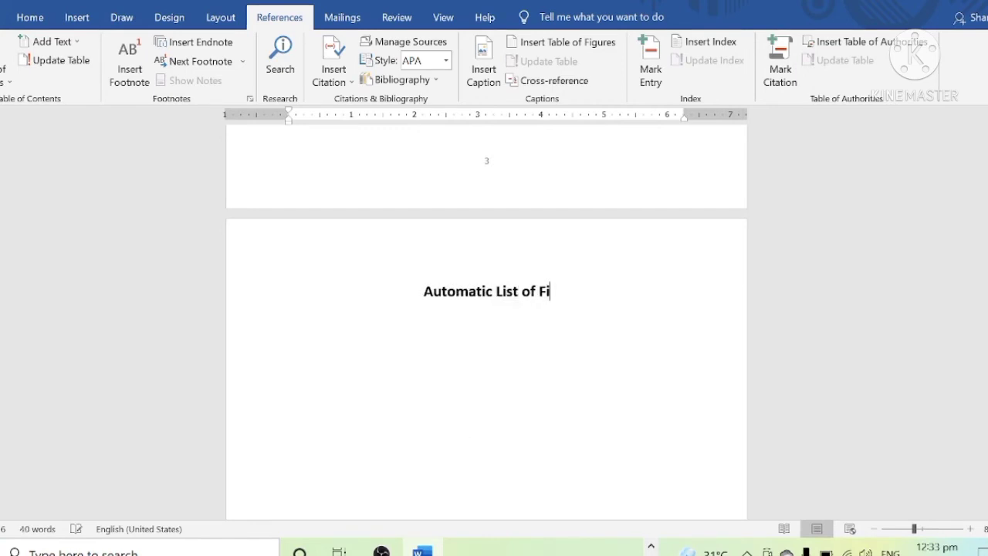
text(gures)
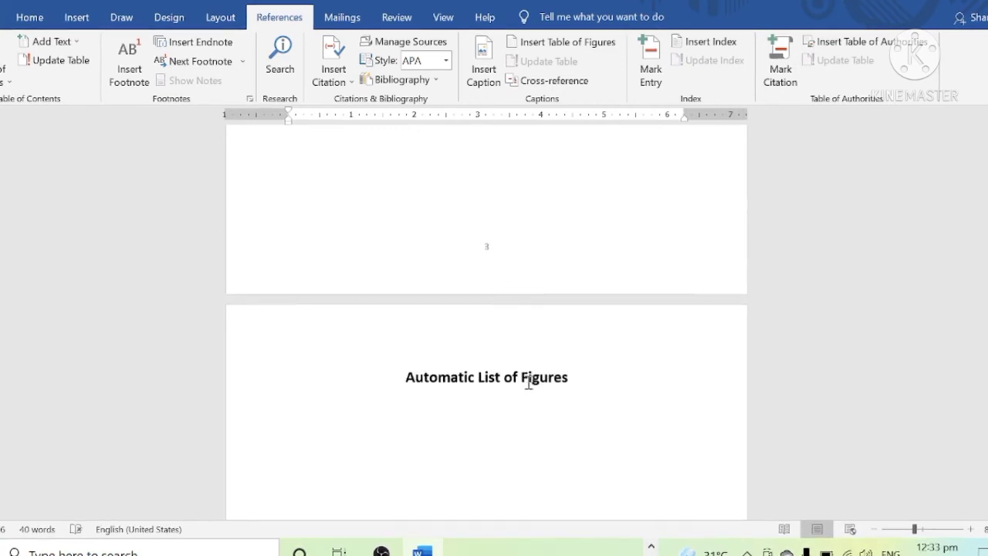
scroll(533, 369, up, 5)
scroll(535, 374, down, 3)
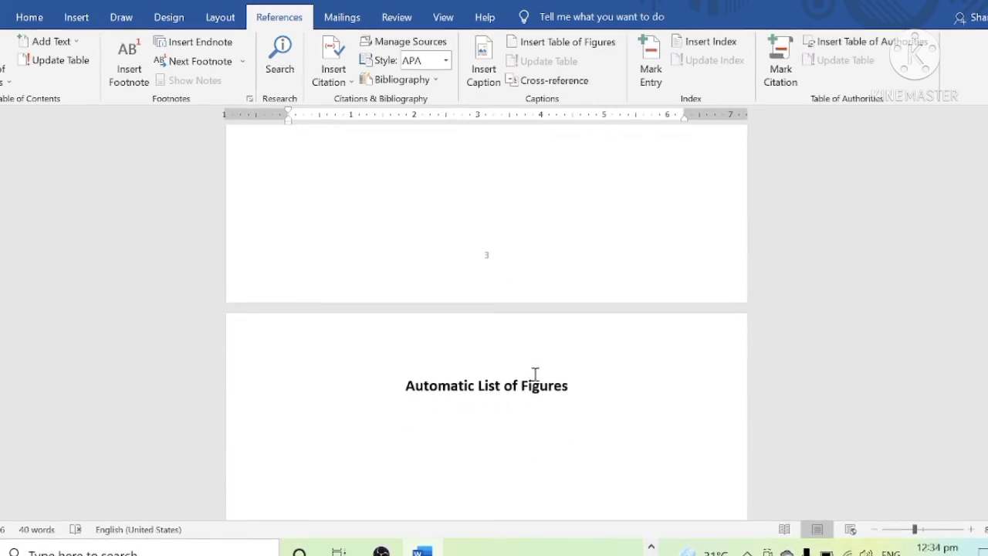
key(BackSpace)
- Start a caption on the empty line above the chart and choose Figure as its label
scroll(540, 363, down, 3)
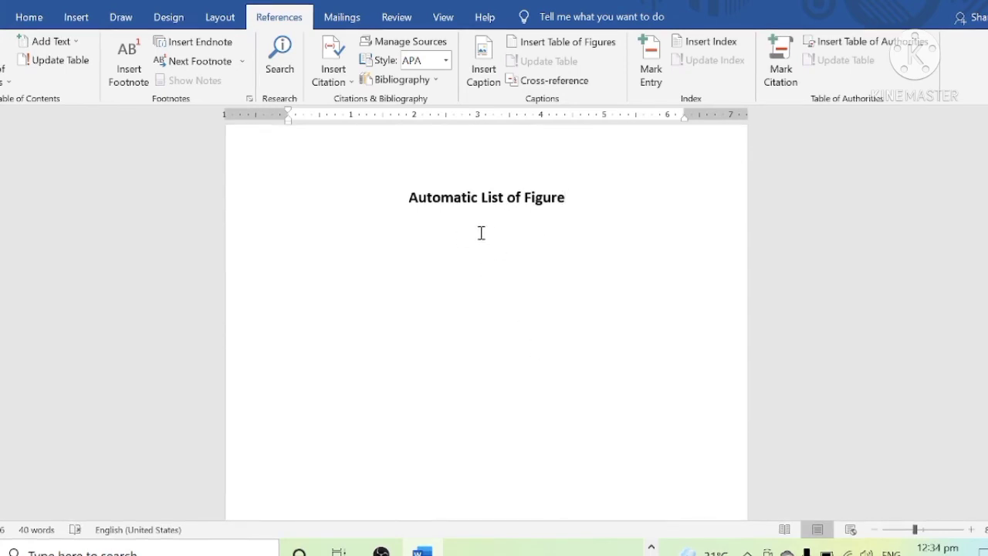
scroll(489, 226, down, 10)
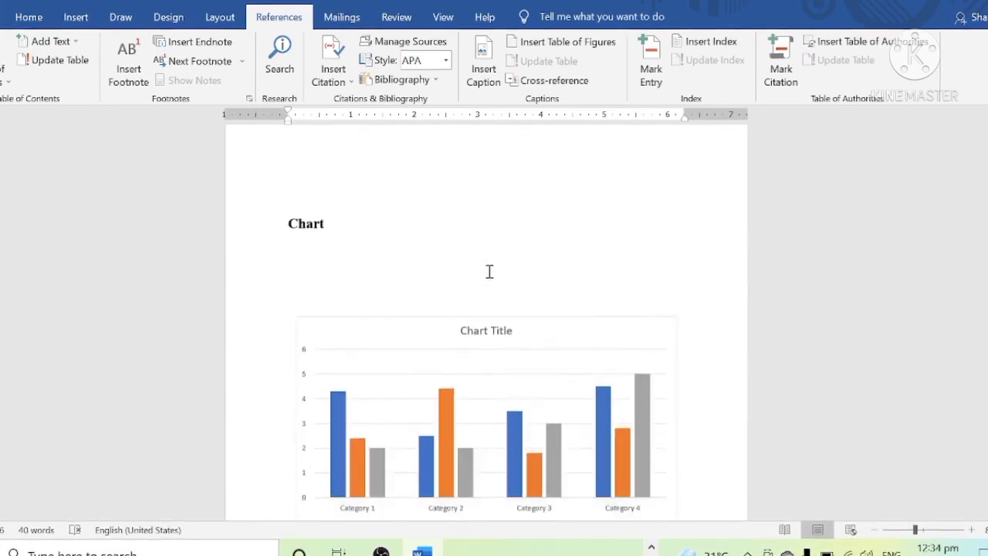
scroll(488, 275, up, 3)
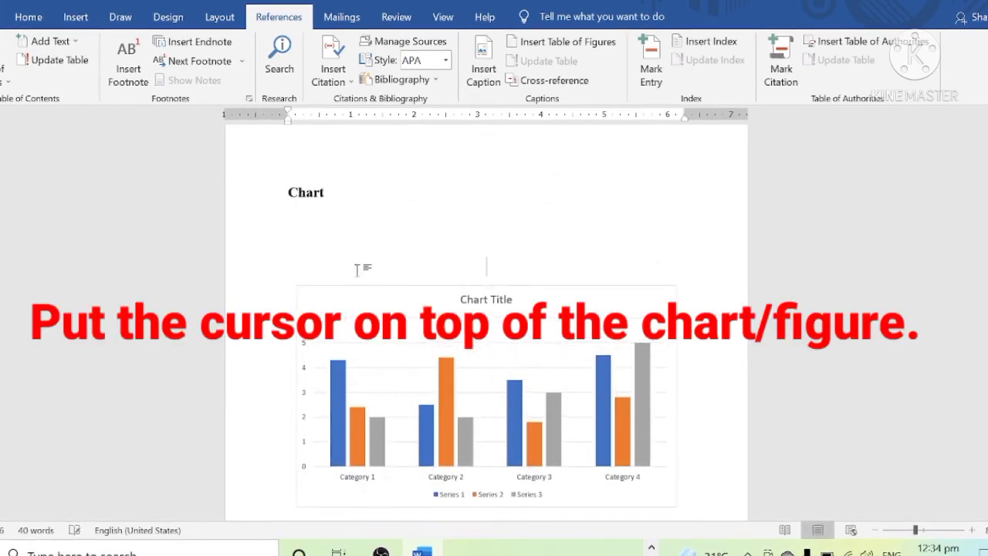
click(456, 268)
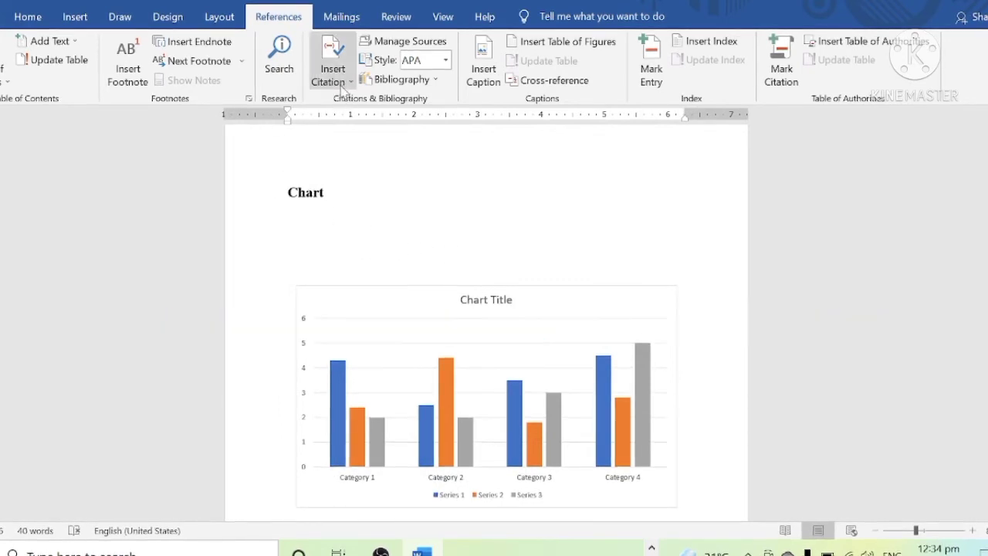
click(486, 71)
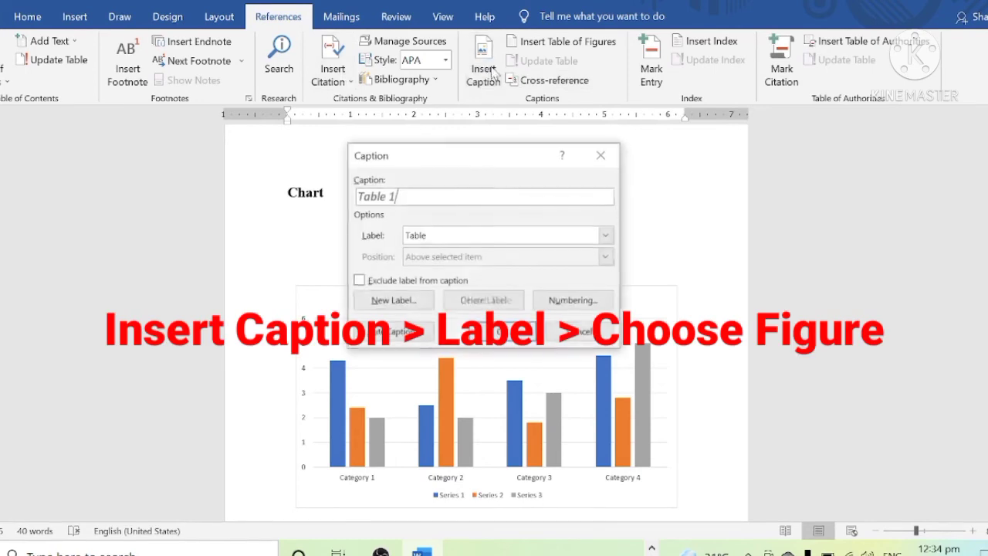
click(606, 236)
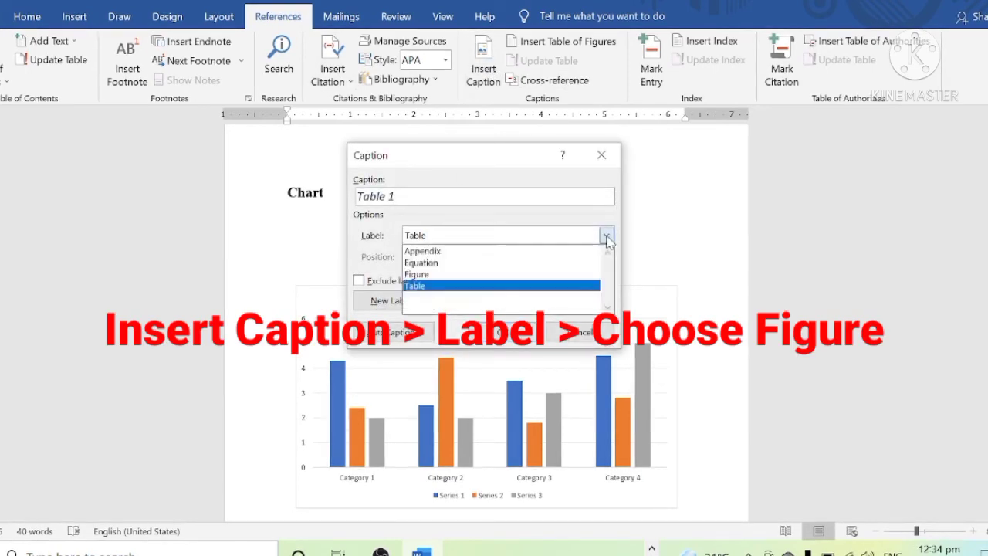
click(492, 275)
- Complete the chart's caption as "Figure 1. Shows the eme eme eme eme" and insert it above the chart
click(431, 199)
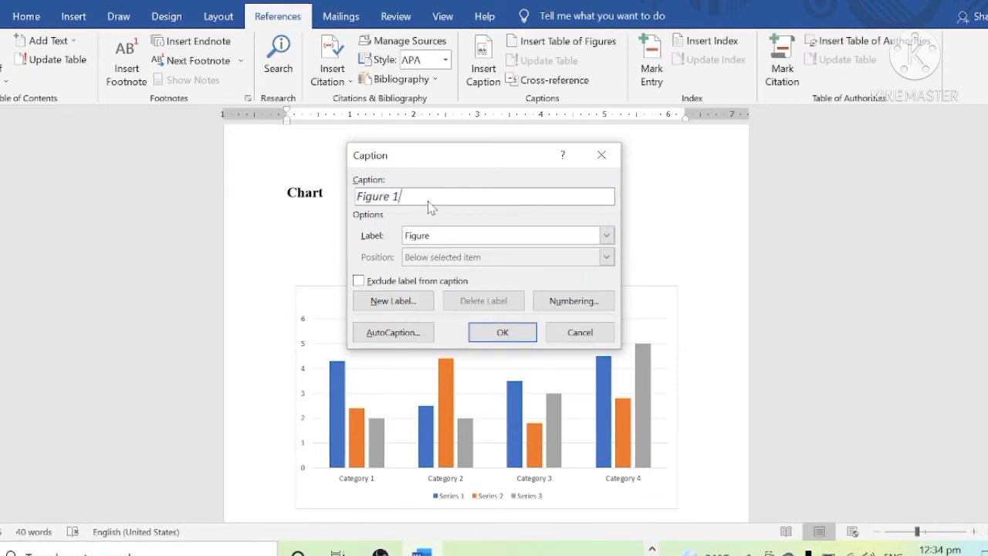
text(.)
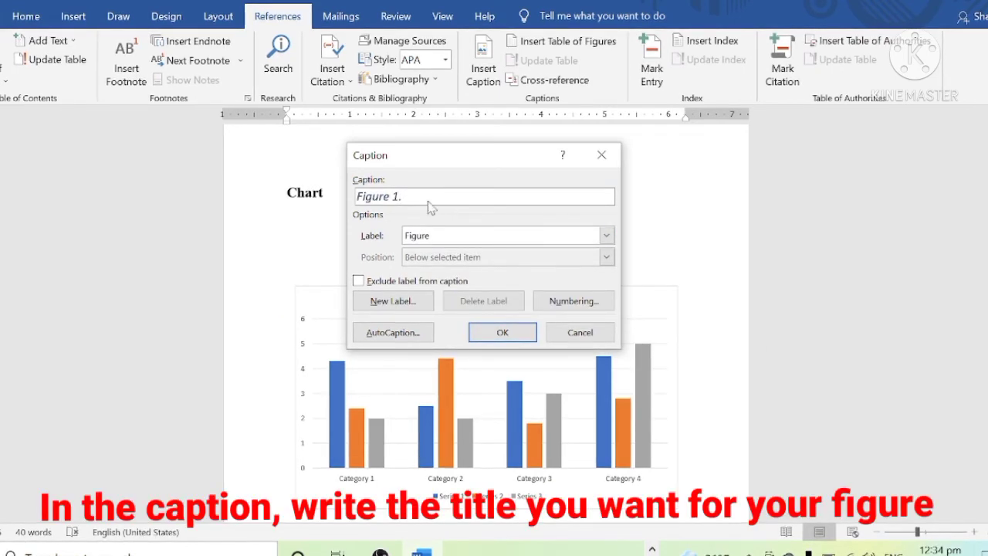
text( Shows)
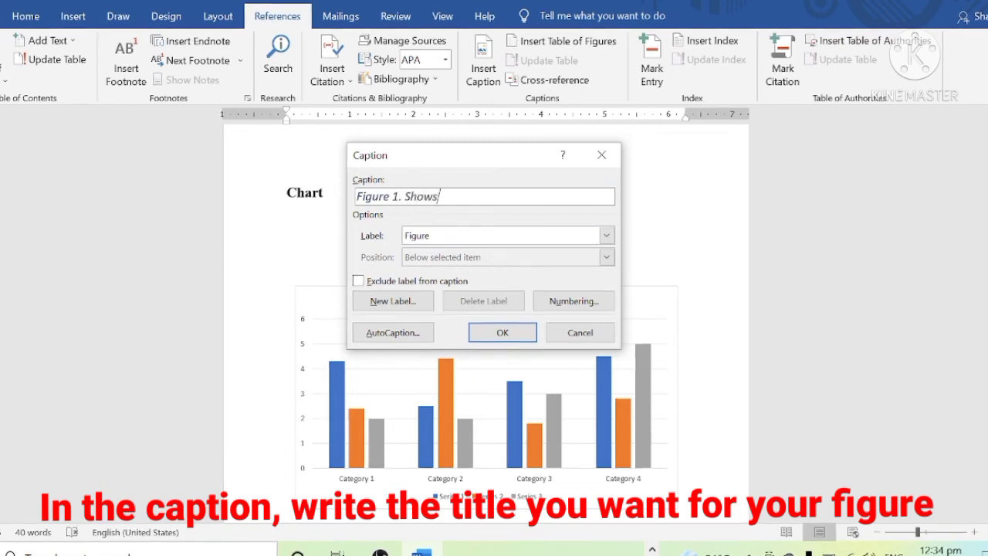
text( the eme eme eme eme)
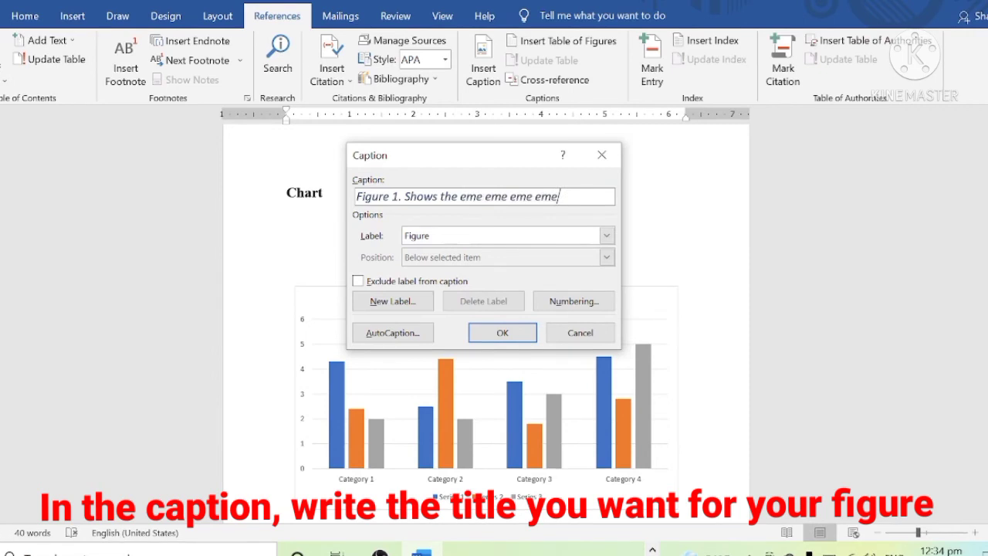
click(503, 333)
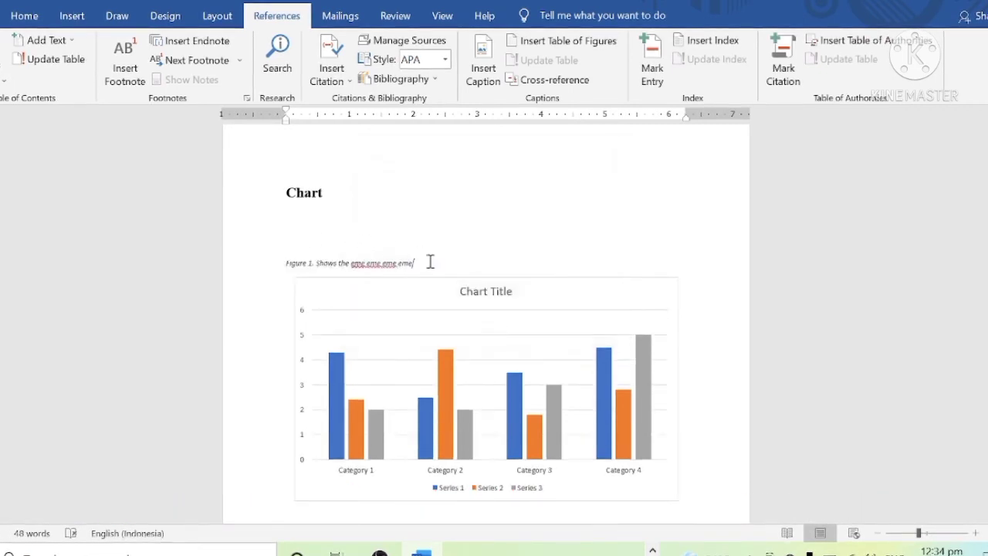
- Enlarge the whole figure caption to font size 16 and make it bold
drag(430, 260, 282, 255)
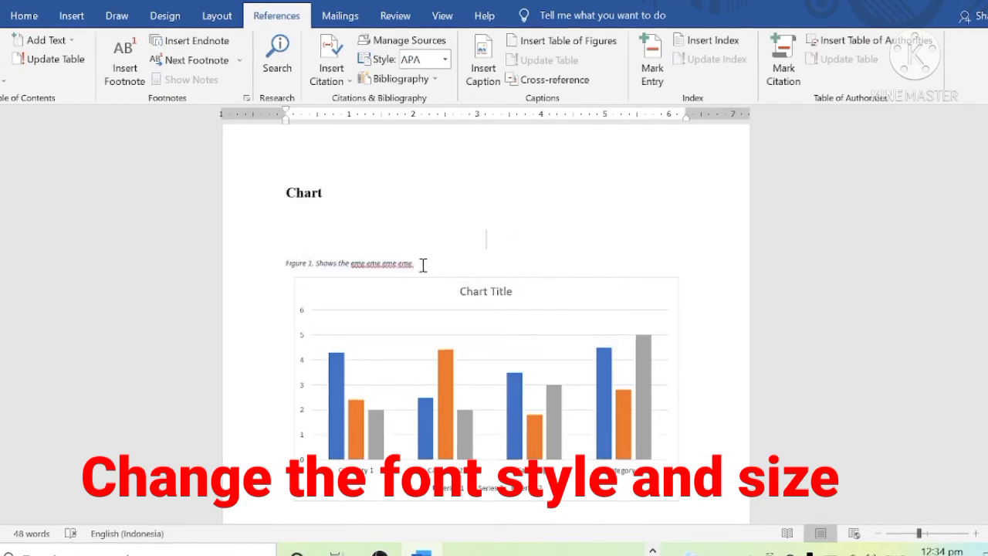
click(24, 15)
click(226, 47)
click(226, 47)
click(227, 47)
click(226, 47)
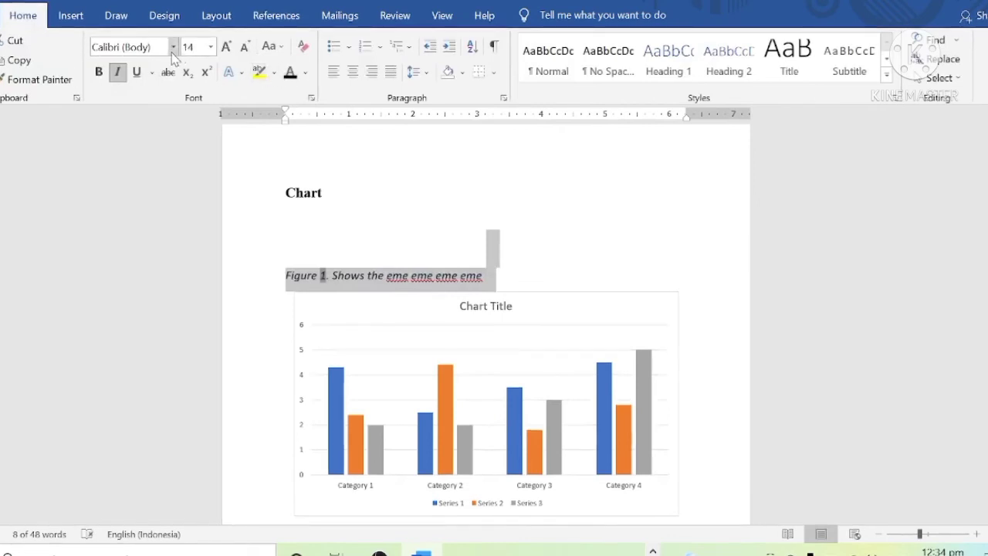
click(227, 47)
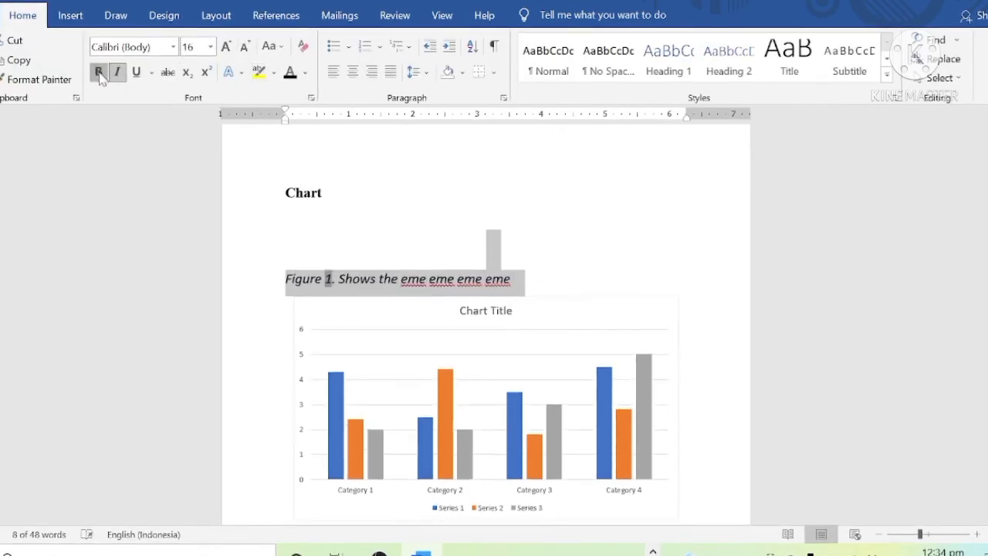
click(99, 73)
click(574, 281)
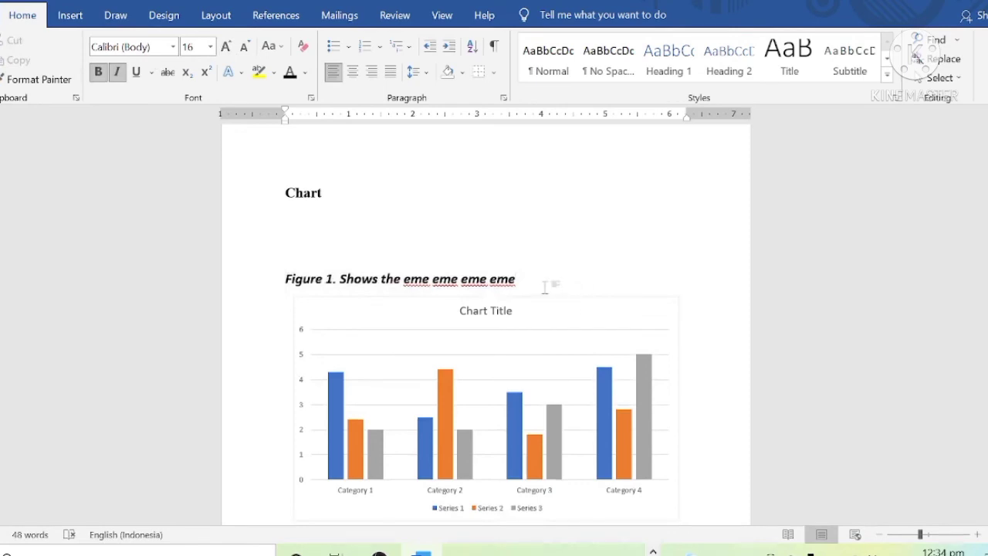
- Insert a table of figures with the caption label Figure below the "Automatic List of Figure" title
scroll(529, 295, up, 8)
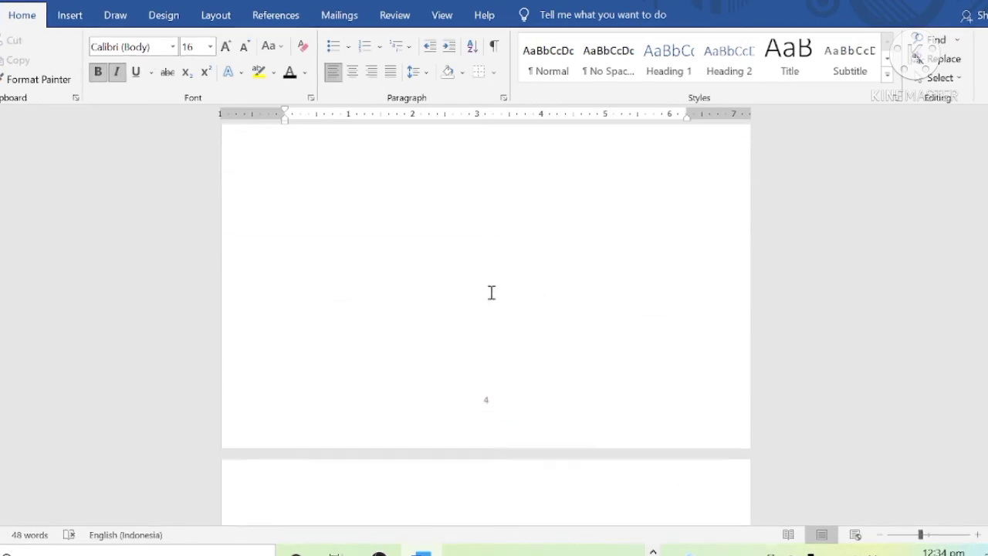
scroll(489, 292, down, 5)
click(438, 320)
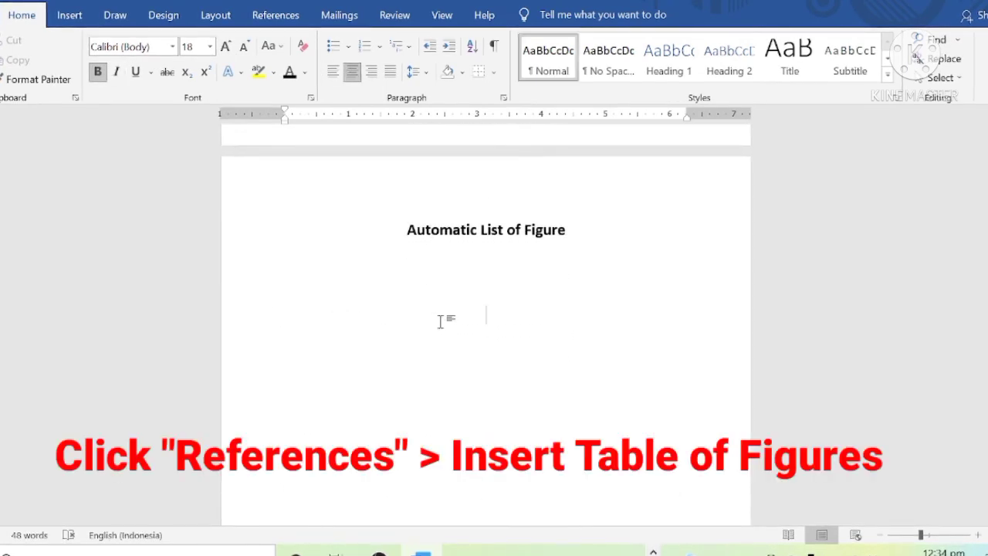
click(287, 17)
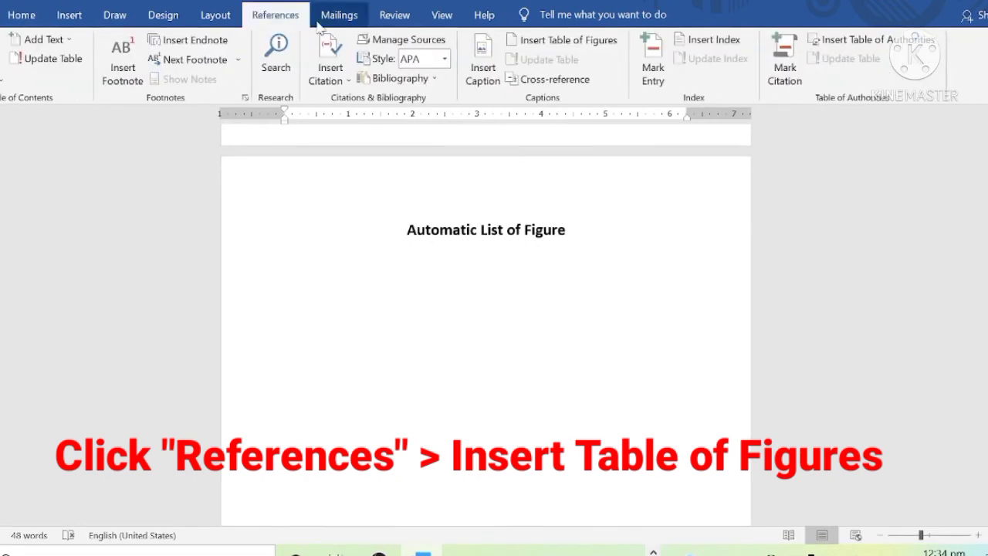
click(559, 43)
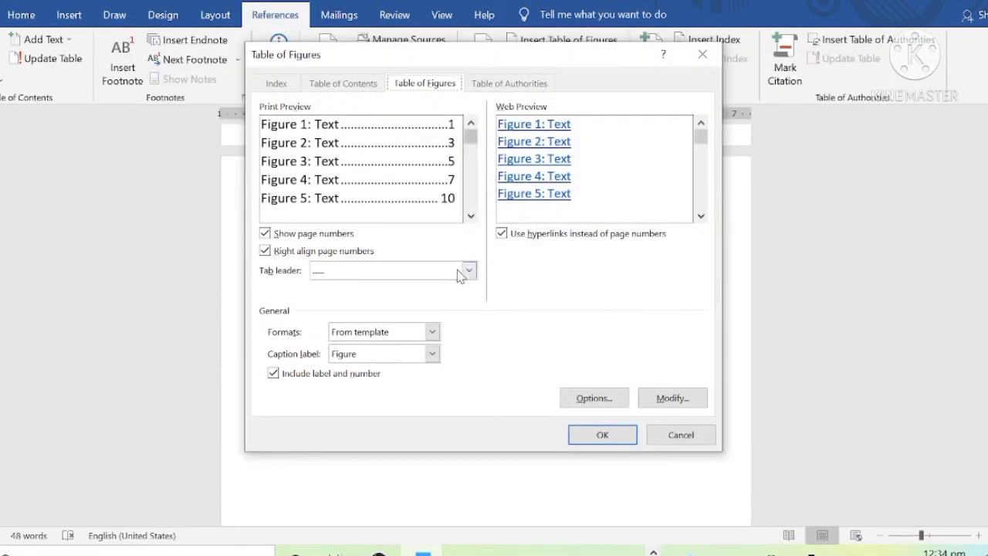
click(433, 354)
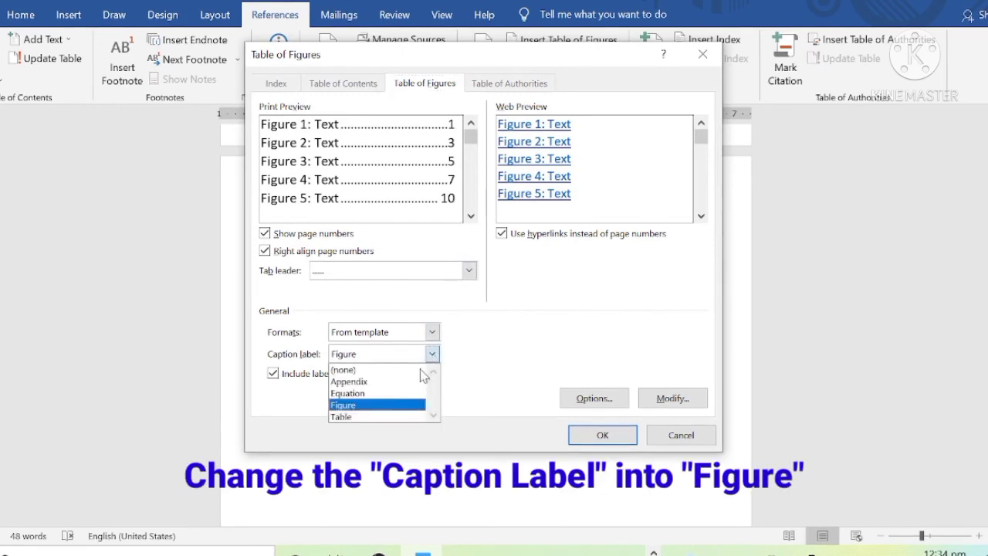
click(385, 404)
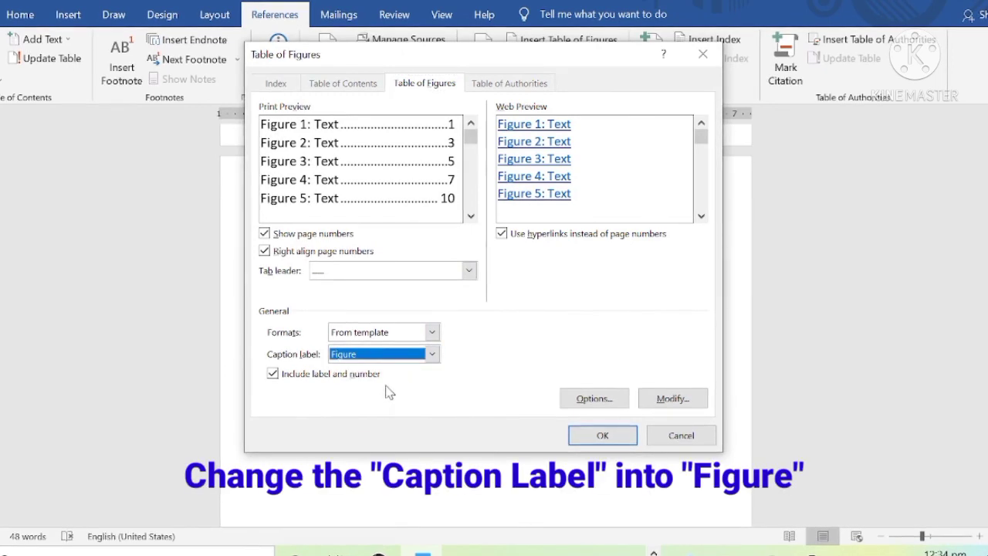
click(595, 436)
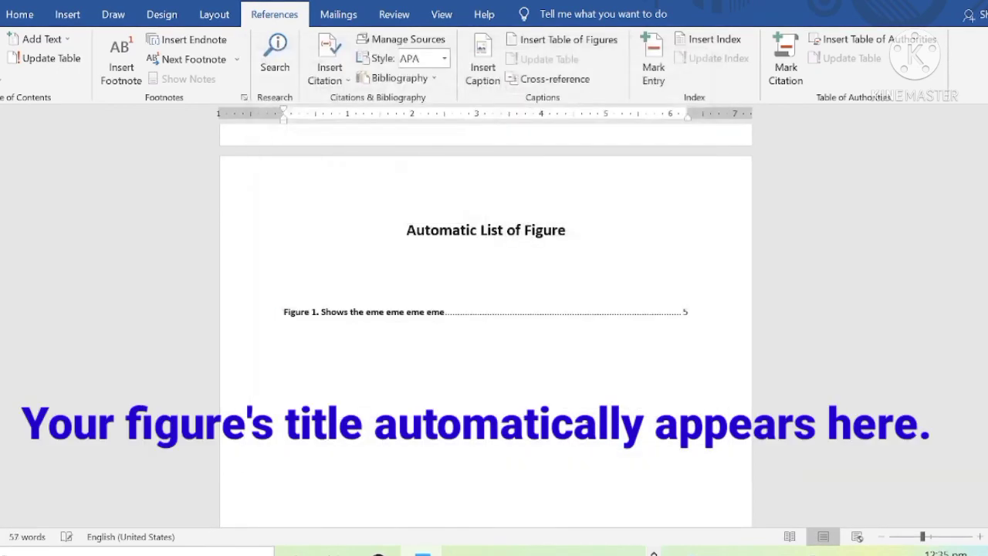